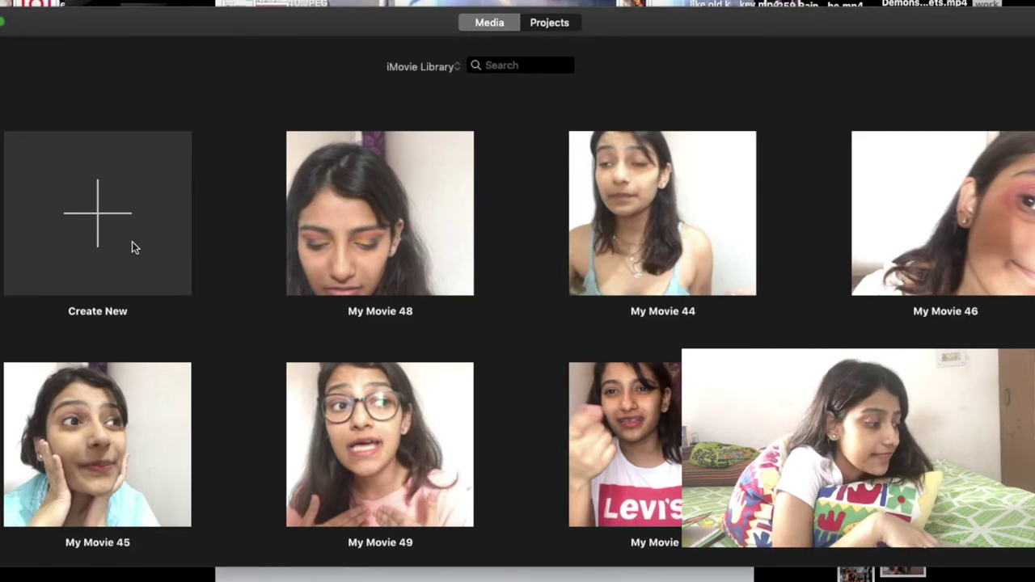
Create a new empty Movie project, not a trailer, named My Movie 51.
{"action": "left_click", "coordinate": [132, 241]}
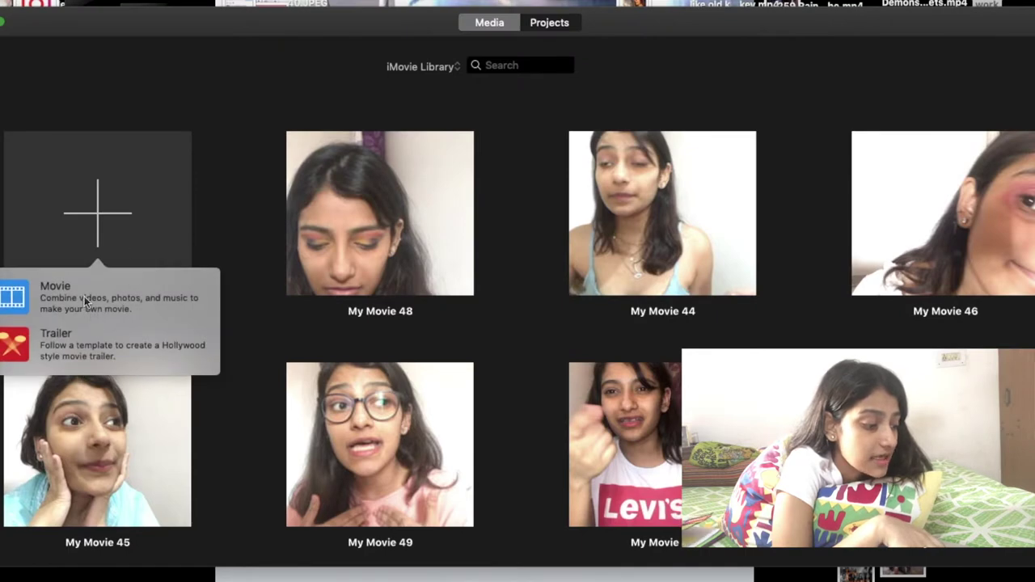
{"action": "left_click", "coordinate": [83, 296]}
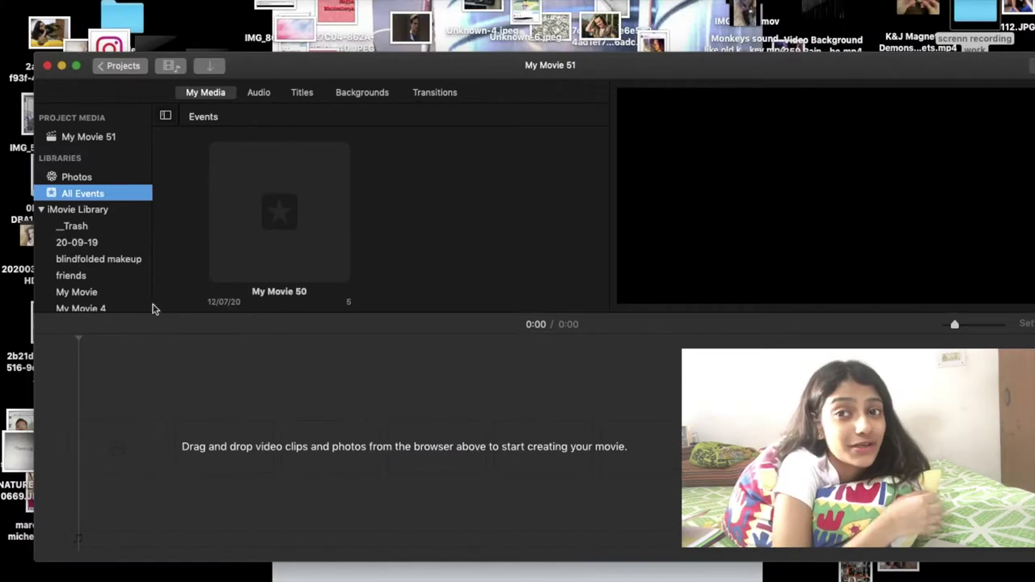
{"action": "left_click", "coordinate": [381, 462]}
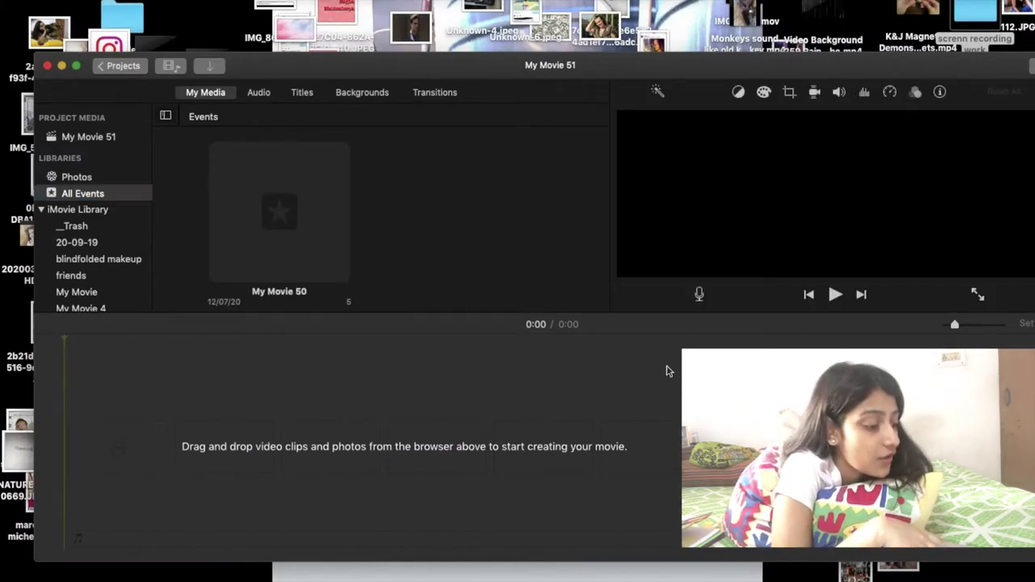
{"action": "left_click", "coordinate": [994, 32]}
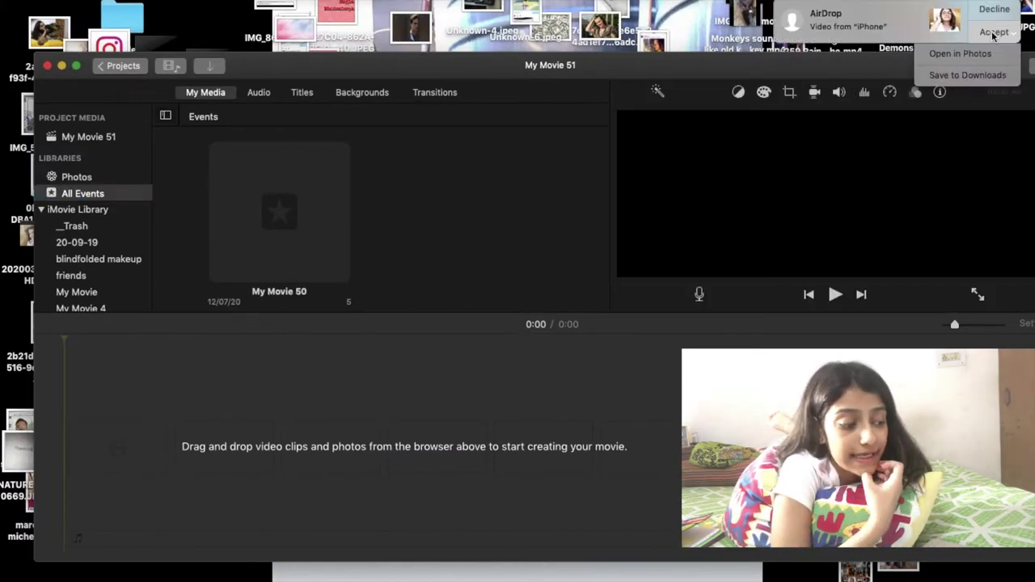
{"action": "left_click", "coordinate": [973, 81]}
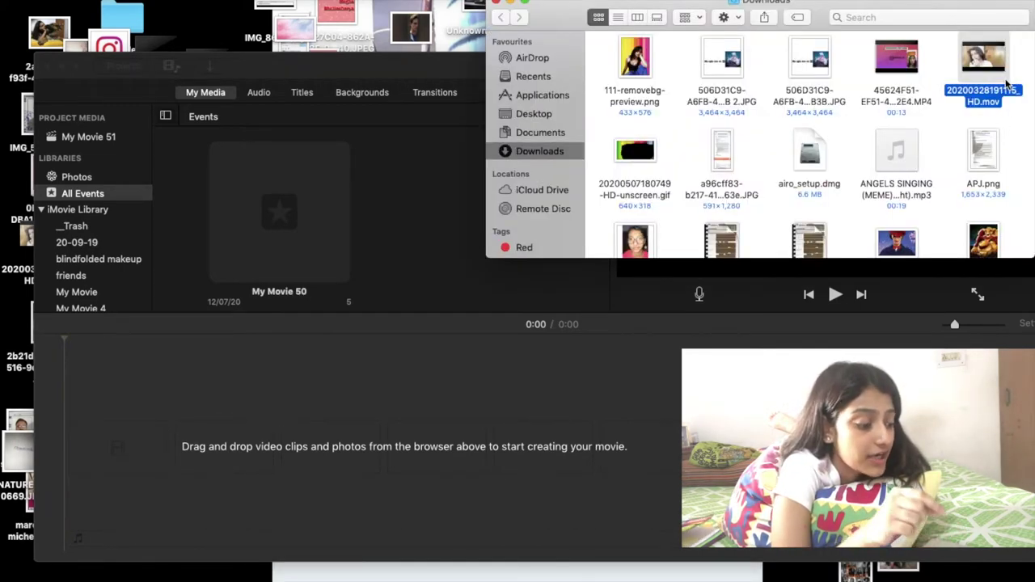
{"action": "left_click_drag", "start_coordinate": [1007, 81], "coordinate": [195, 439]}
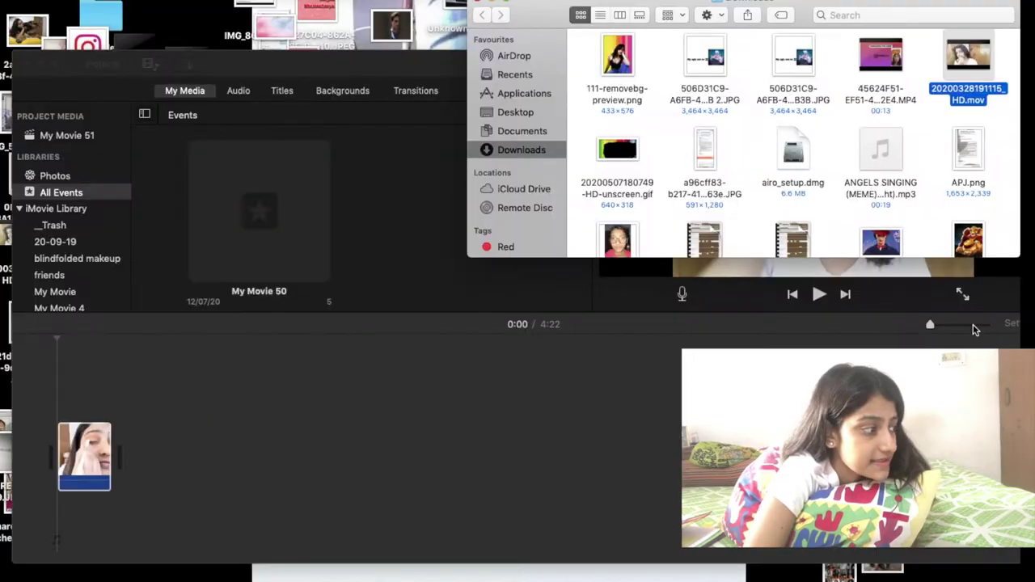
{"action": "left_click", "coordinate": [748, 146]}
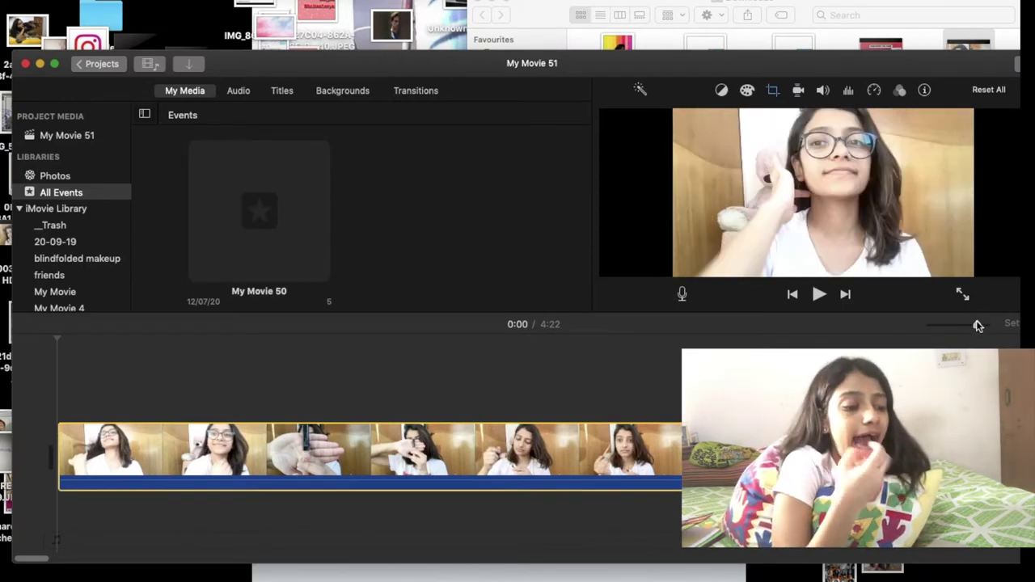
Widen the timeline zoom, close Finder, move the iMovie window up, and preview playback.
{"action": "left_click_drag", "start_coordinate": [982, 325], "coordinate": [987, 324]}
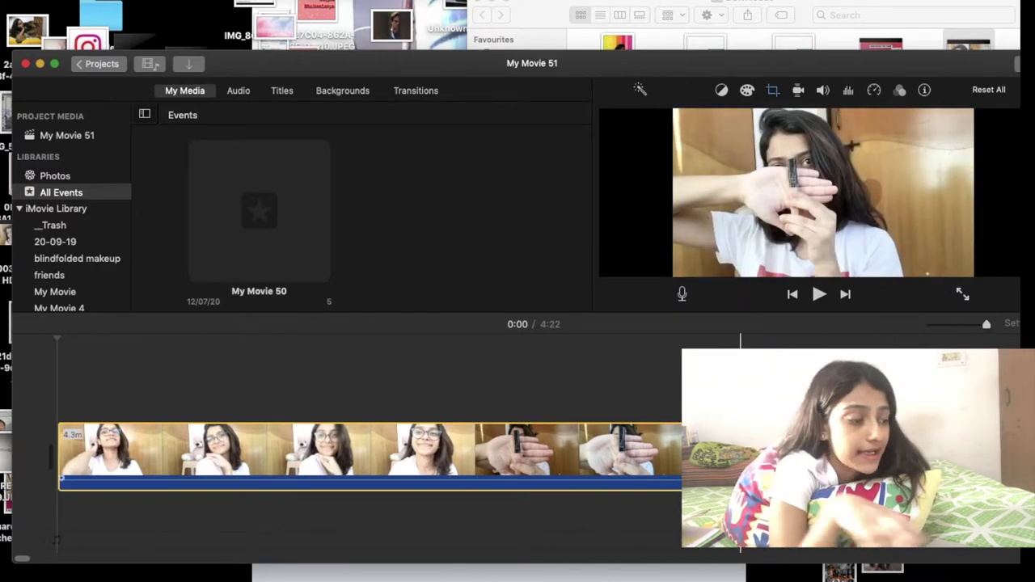
{"action": "left_click", "coordinate": [497, 6]}
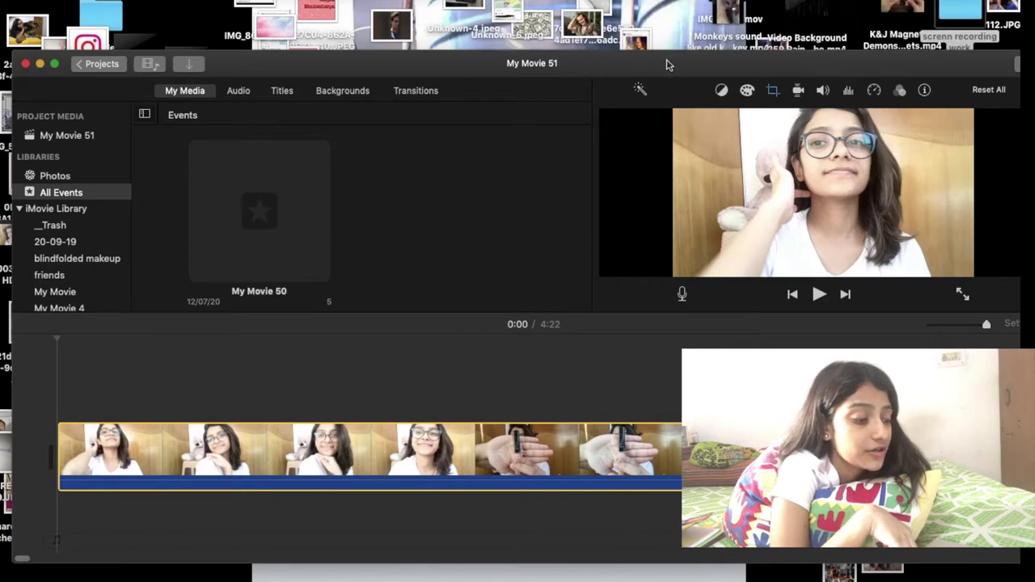
{"action": "left_click_drag", "start_coordinate": [666, 66], "coordinate": [634, 17]}
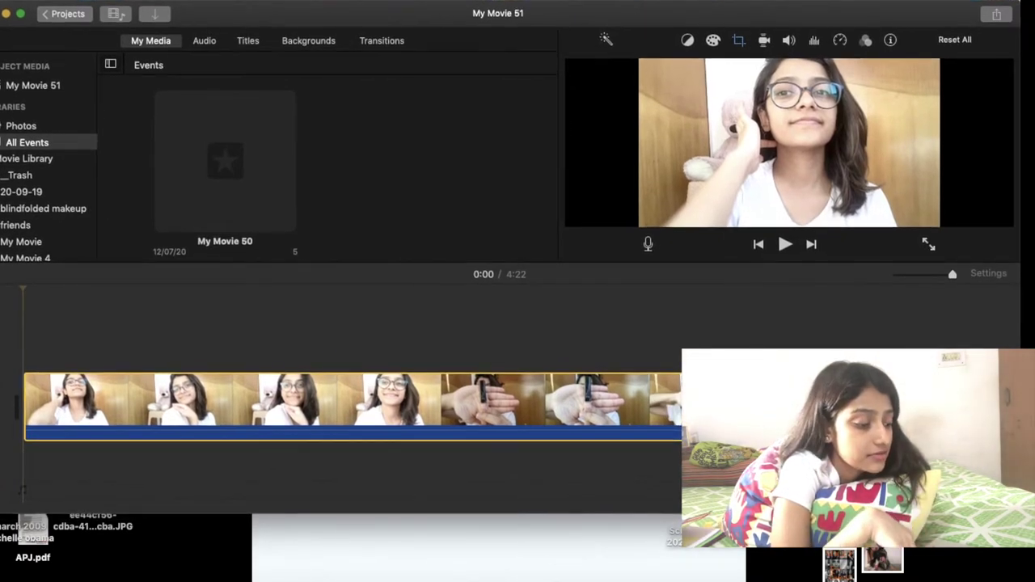
{"action": "key", "text": "space"}
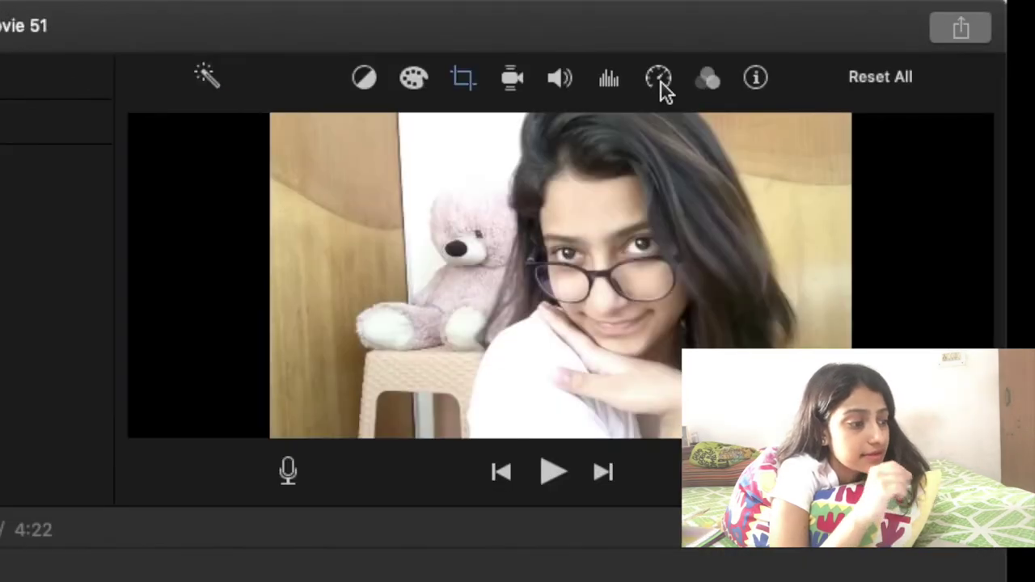
Set the clip speed to Fast 2x, cutting the movie from 4:22 to 2:11.
{"action": "left_click", "coordinate": [511, 108]}
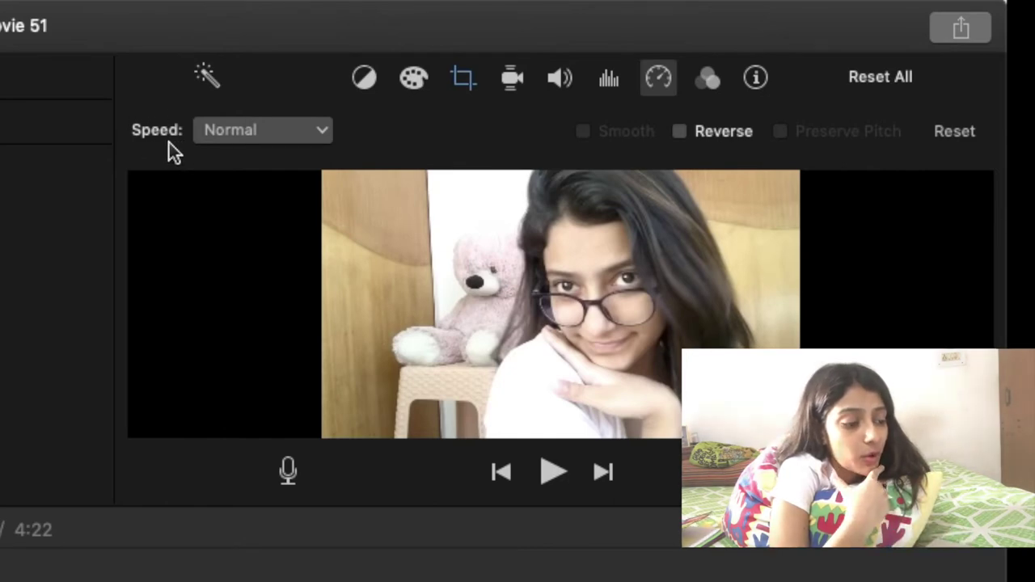
{"action": "left_click", "coordinate": [308, 133]}
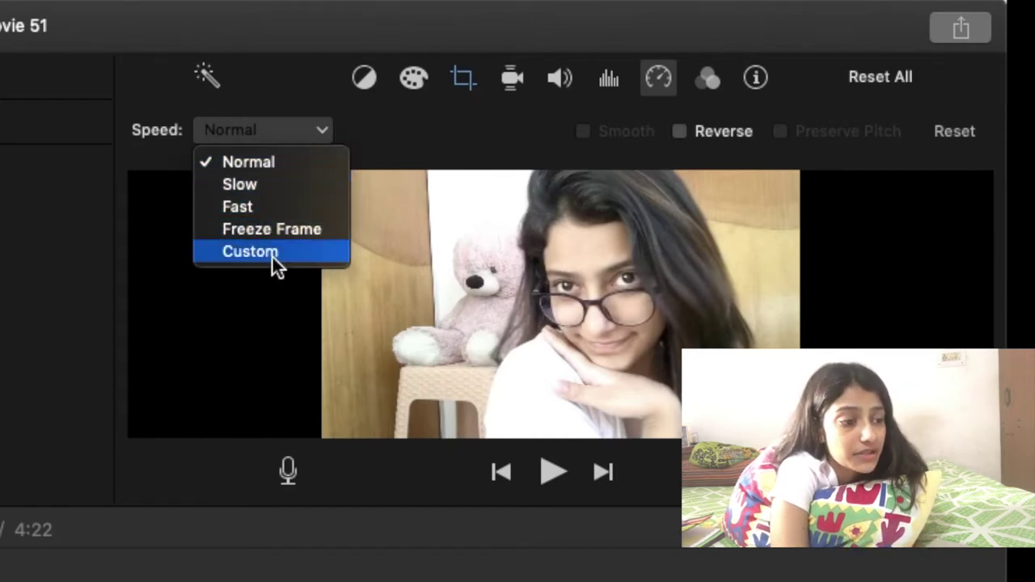
{"action": "left_click", "coordinate": [267, 203]}
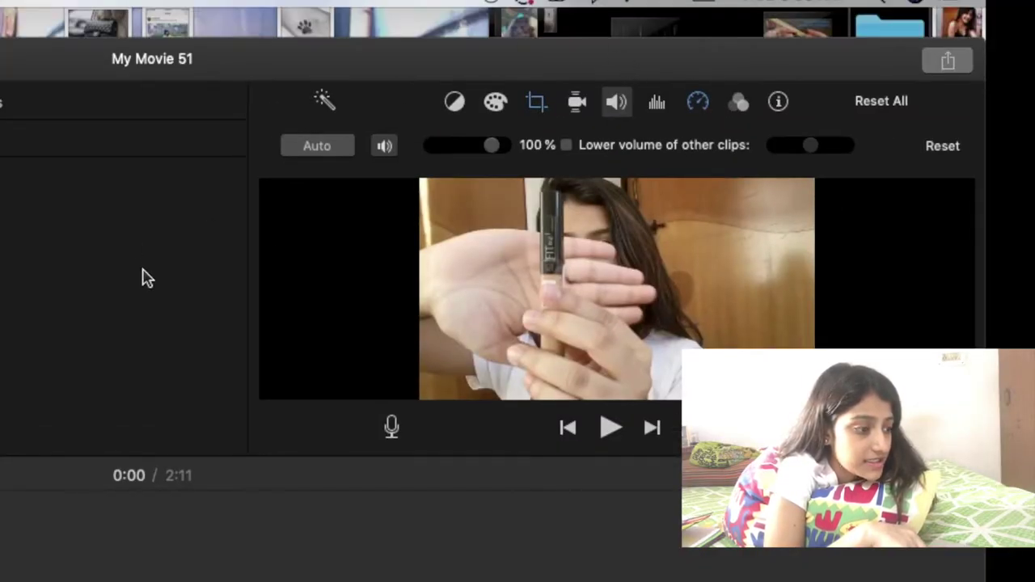
Toggle the clip's Auto volume on and off, leaving its audio unmuted at 100%.
{"action": "left_click", "coordinate": [321, 146]}
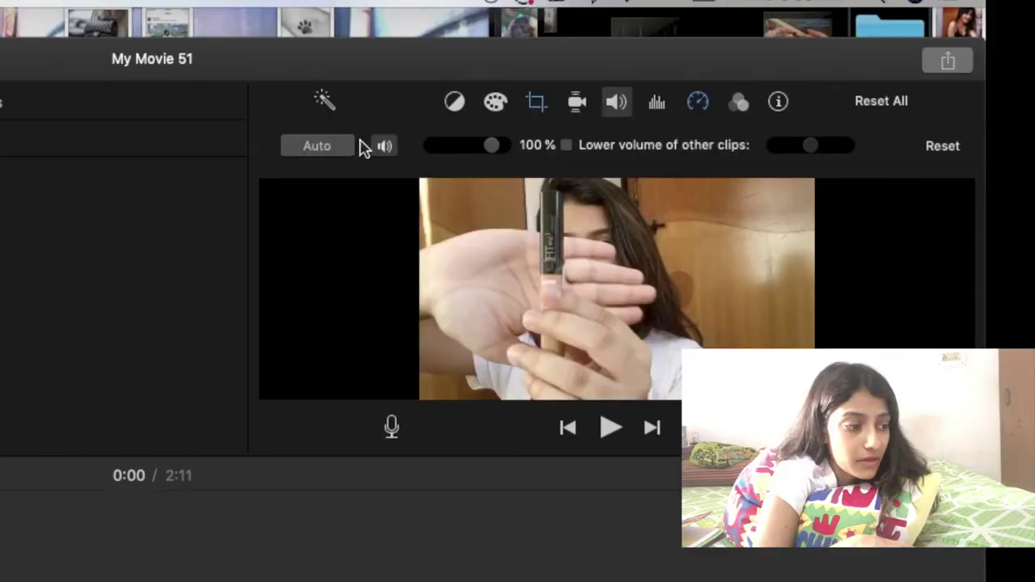
{"action": "left_click", "coordinate": [317, 145]}
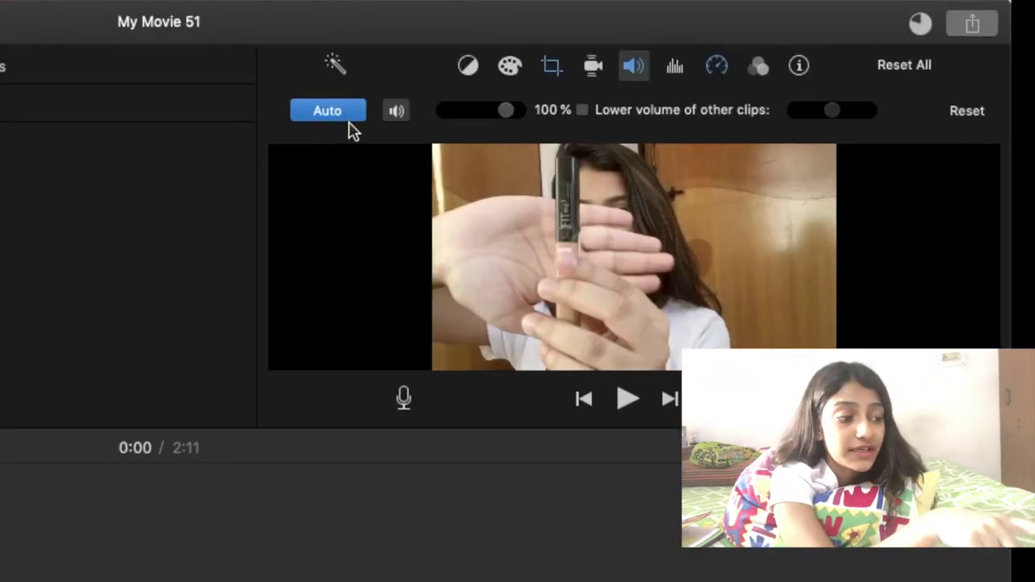
{"action": "left_click", "coordinate": [350, 119]}
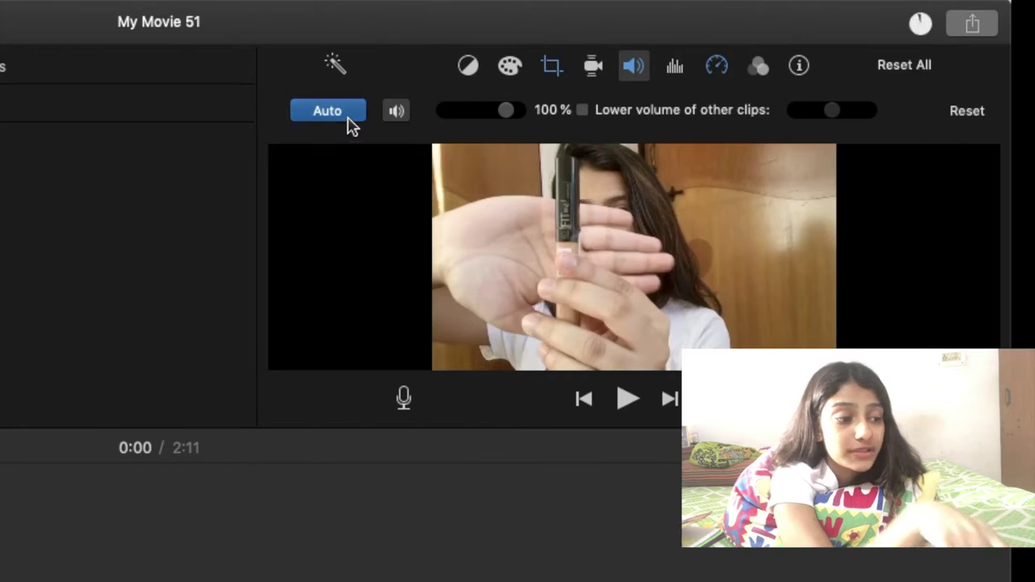
{"action": "left_click", "coordinate": [398, 115]}
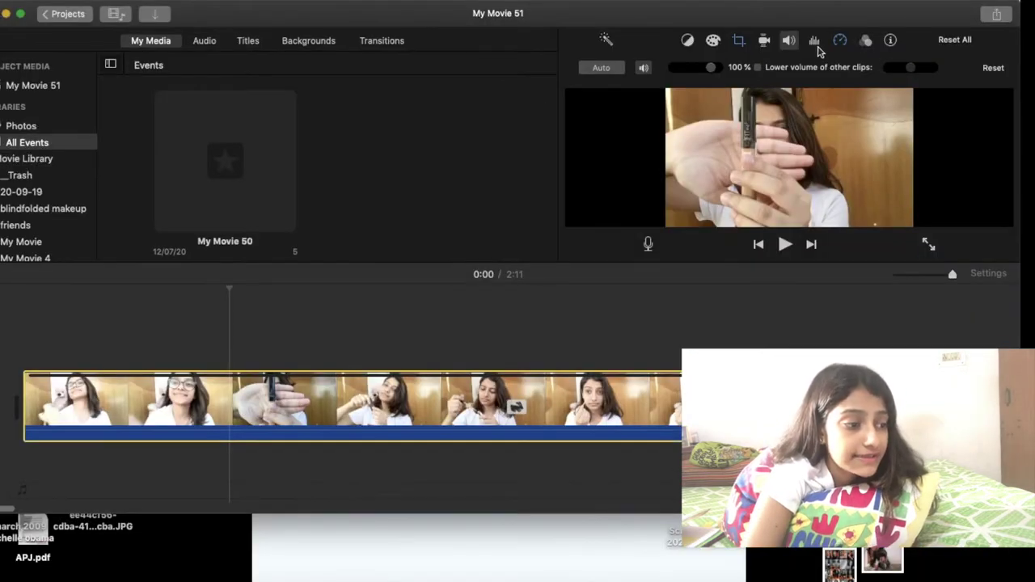
Turn on 50% background noise reduction and review equalizer presets, keeping Flat.
{"action": "left_click", "coordinate": [814, 41]}
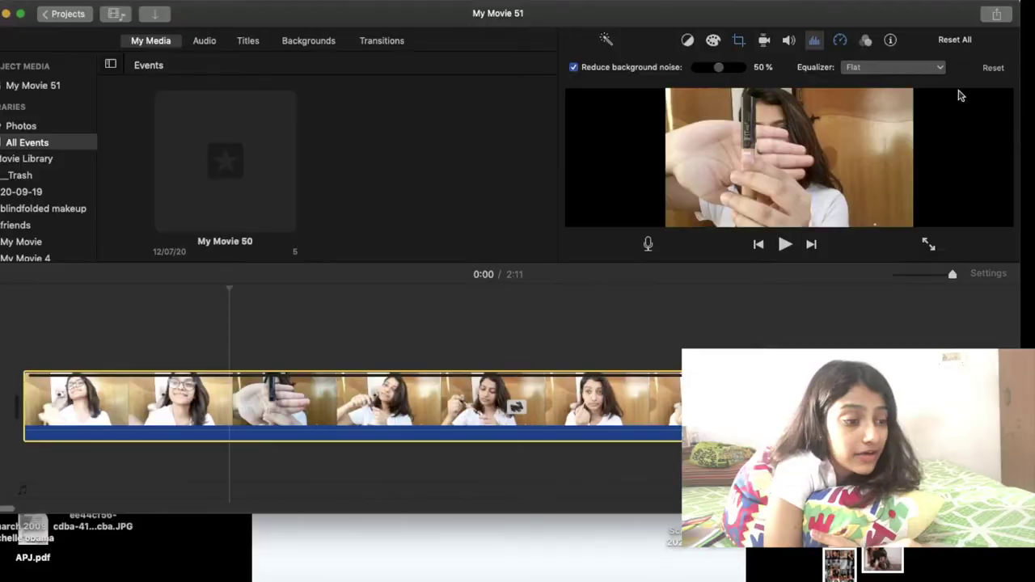
{"action": "left_click", "coordinate": [901, 67]}
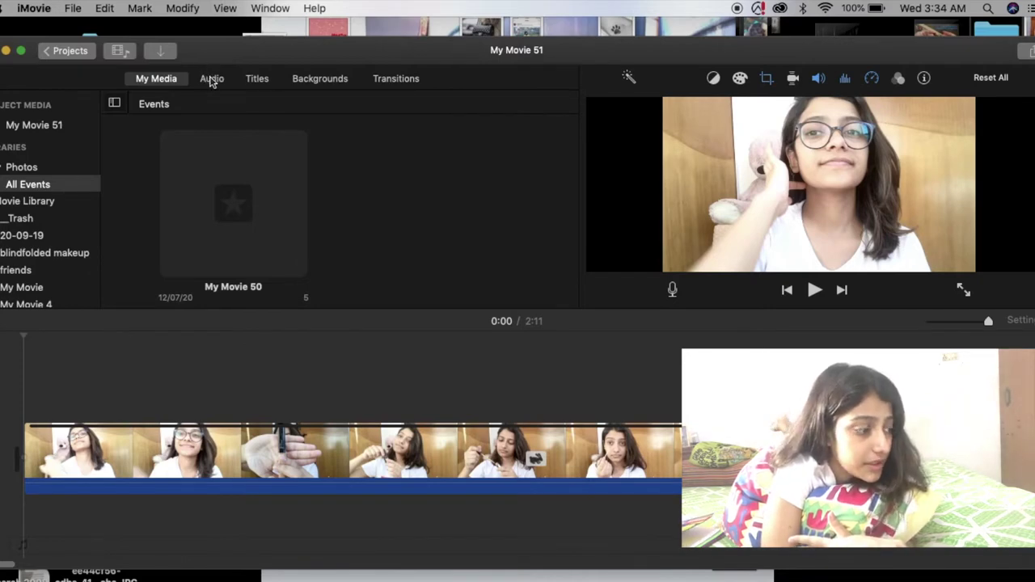
Show the full iTunes music library in the Audio browser with the search cleared.
{"action": "left_click", "coordinate": [212, 79]}
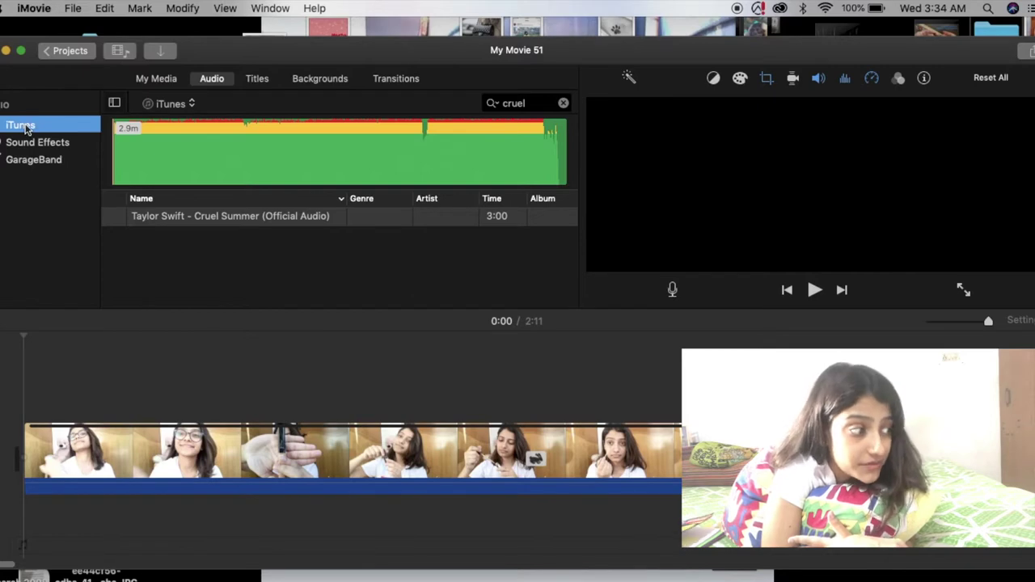
{"action": "left_click", "coordinate": [566, 105]}
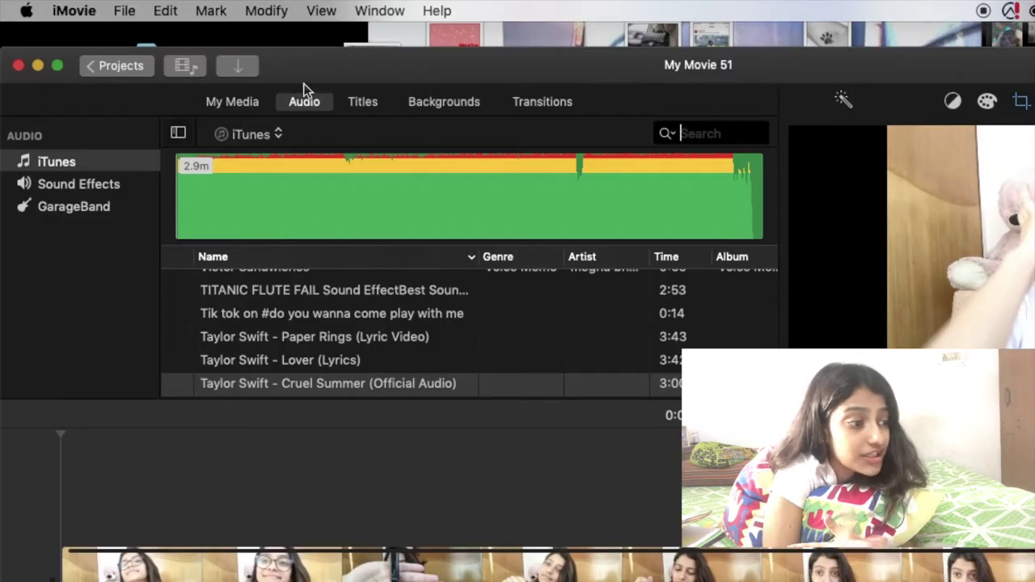
{"action": "left_click", "coordinate": [113, 163]}
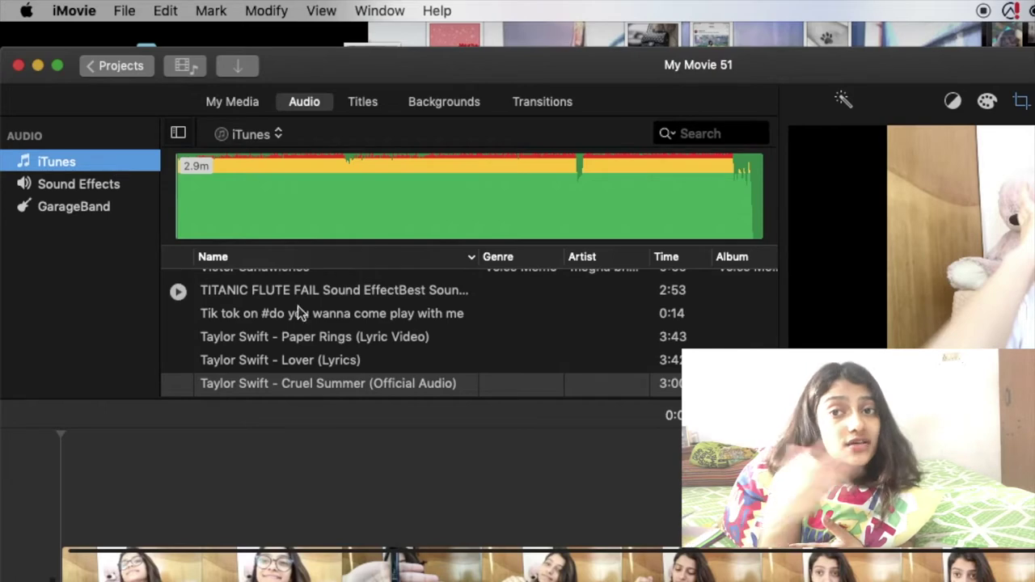
Select the 2:42 Sunflower track by Post Malone and Swae Lee.
{"action": "scroll", "coordinate": [305, 328], "scroll_direction": "up", "scroll_amount": 3}
{"action": "scroll", "coordinate": [305, 328], "scroll_direction": "up", "scroll_amount": 2}
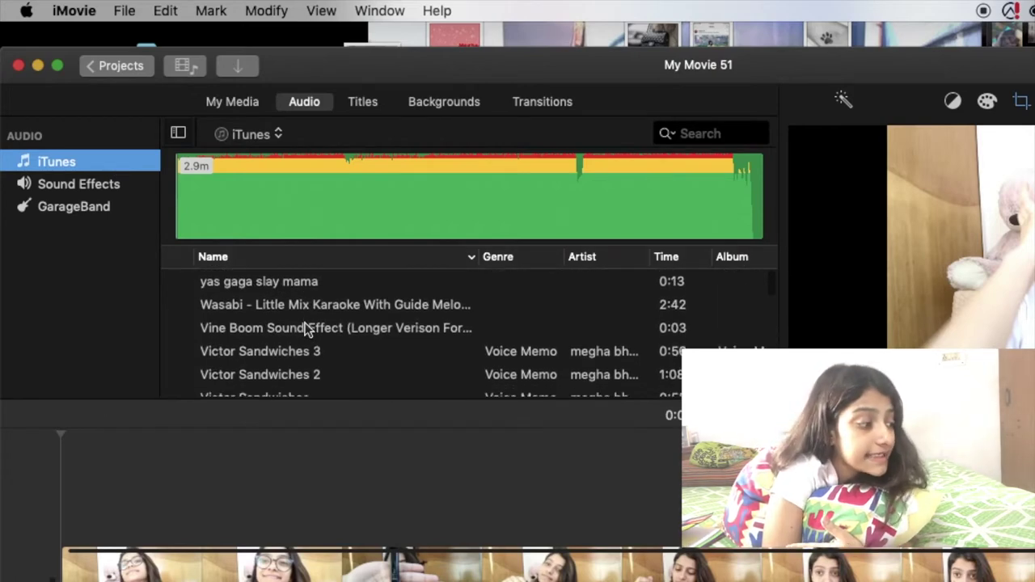
{"action": "scroll", "coordinate": [305, 327], "scroll_direction": "down", "scroll_amount": 10}
{"action": "scroll", "coordinate": [305, 328], "scroll_direction": "down", "scroll_amount": 7}
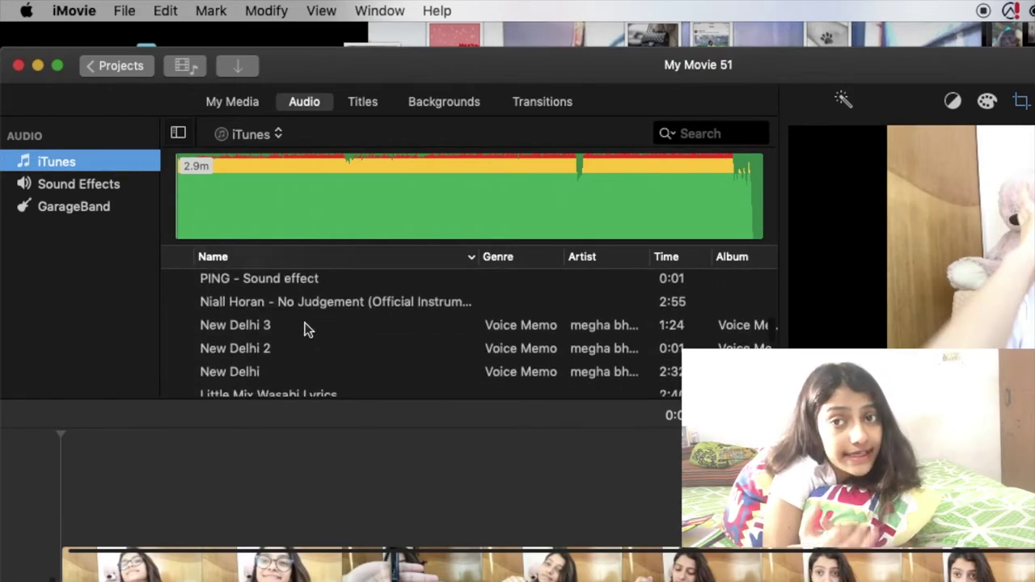
{"action": "scroll", "coordinate": [307, 329], "scroll_direction": "down", "scroll_amount": 1}
{"action": "scroll", "coordinate": [307, 329], "scroll_direction": "up", "scroll_amount": 9}
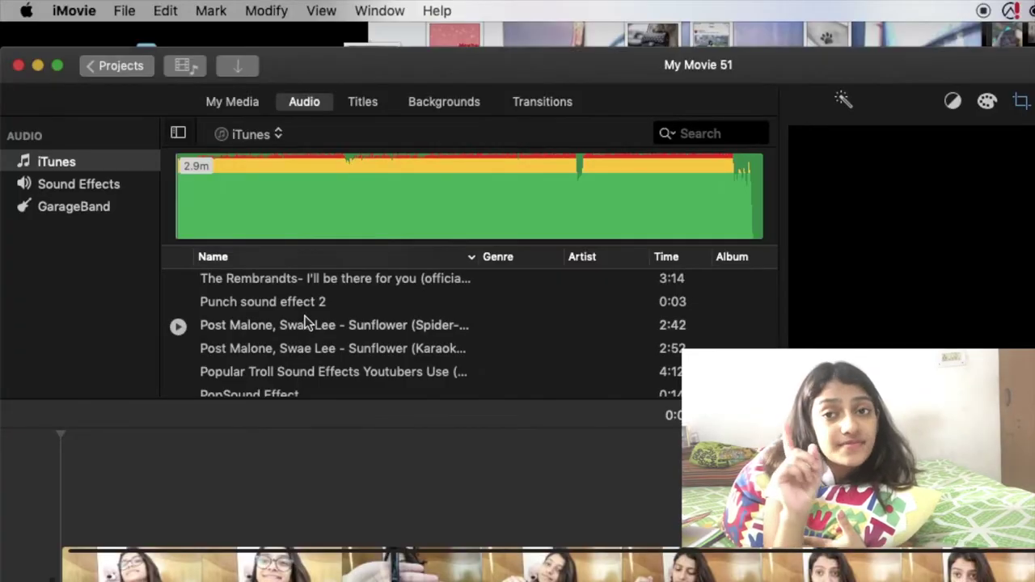
{"action": "left_click", "coordinate": [304, 317]}
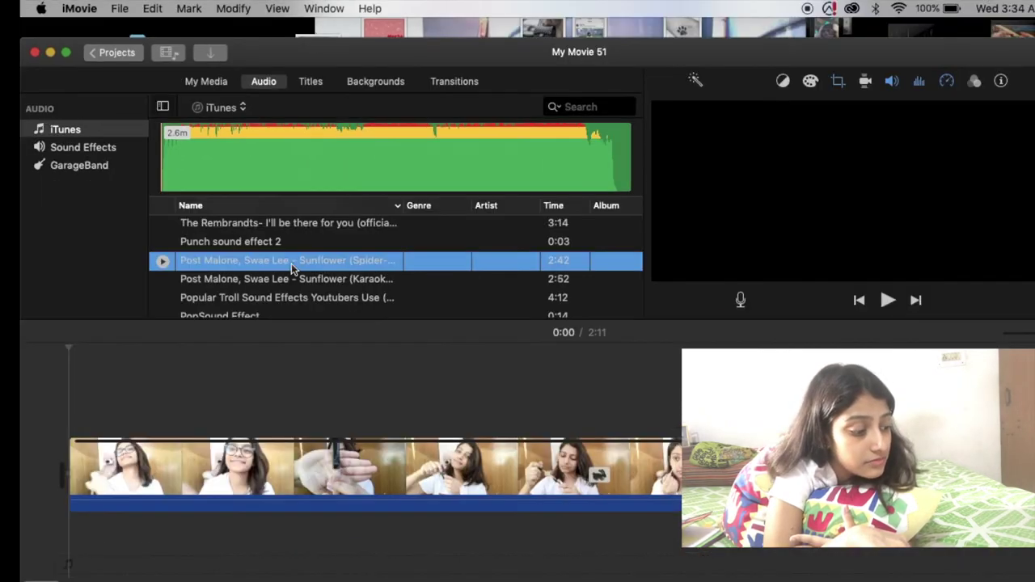
Add Sunflower as background music aligned to the movie start, with volume lowered to 0%.
{"action": "left_click_drag", "start_coordinate": [326, 504], "coordinate": [82, 543]}
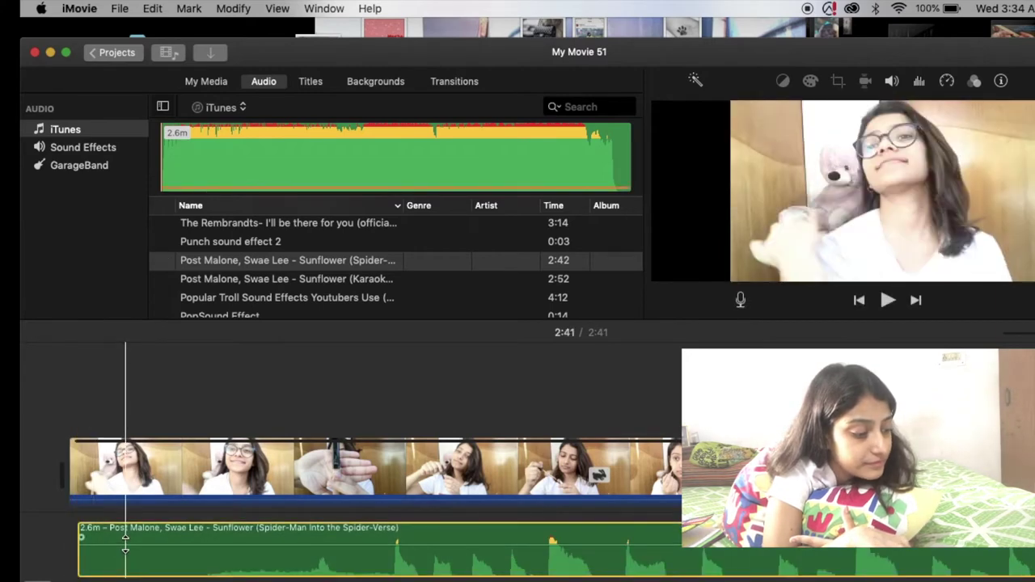
{"action": "left_click_drag", "start_coordinate": [121, 538], "coordinate": [93, 537]}
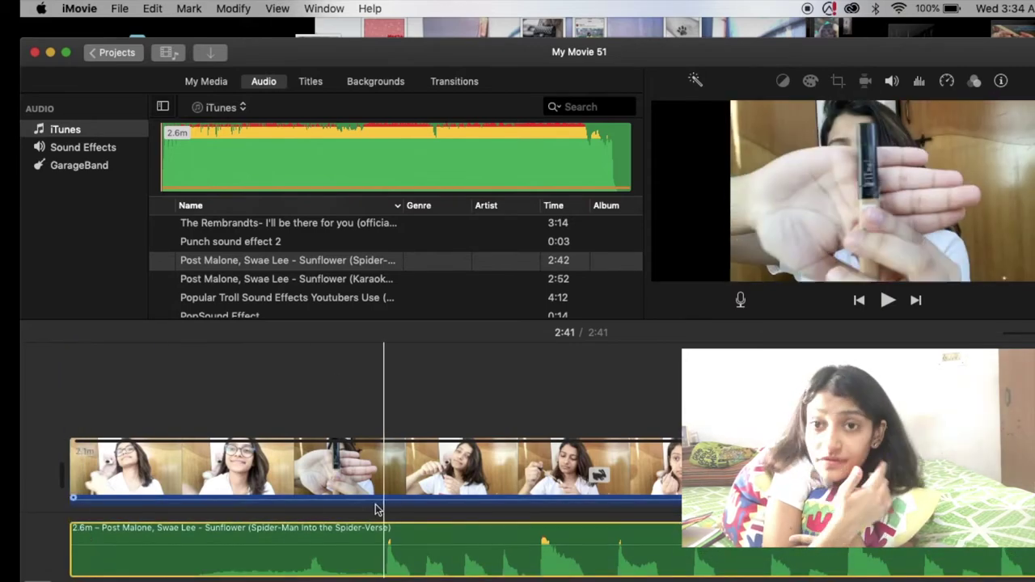
{"action": "left_click_drag", "start_coordinate": [504, 542], "coordinate": [507, 561]}
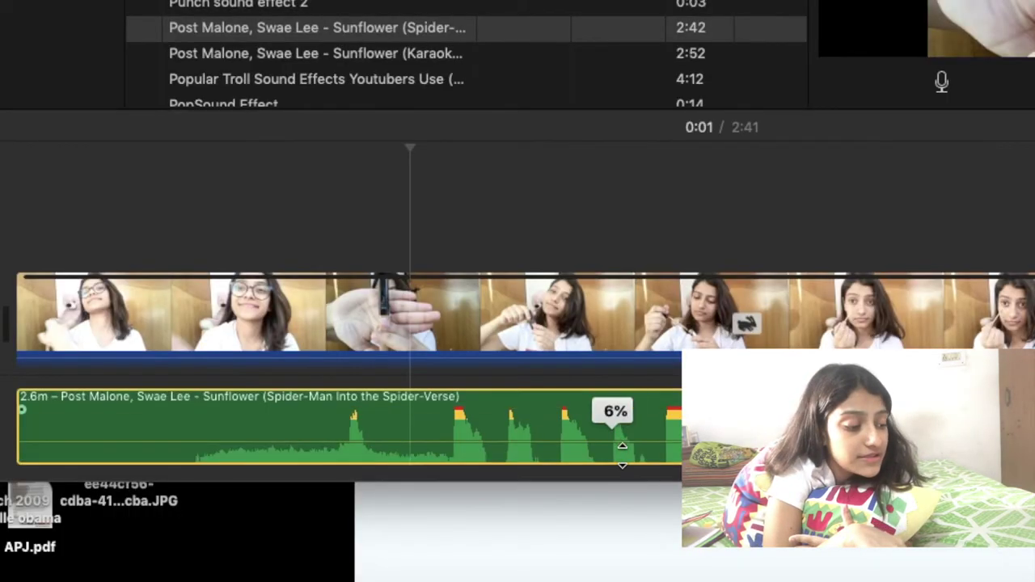
{"action": "mouse_move", "coordinate": [622, 455]}
{"action": "left_mouse_down"}
{"action": "mouse_move", "coordinate": [621, 432]}
{"action": "mouse_move", "coordinate": [621, 441]}
{"action": "left_mouse_up"}
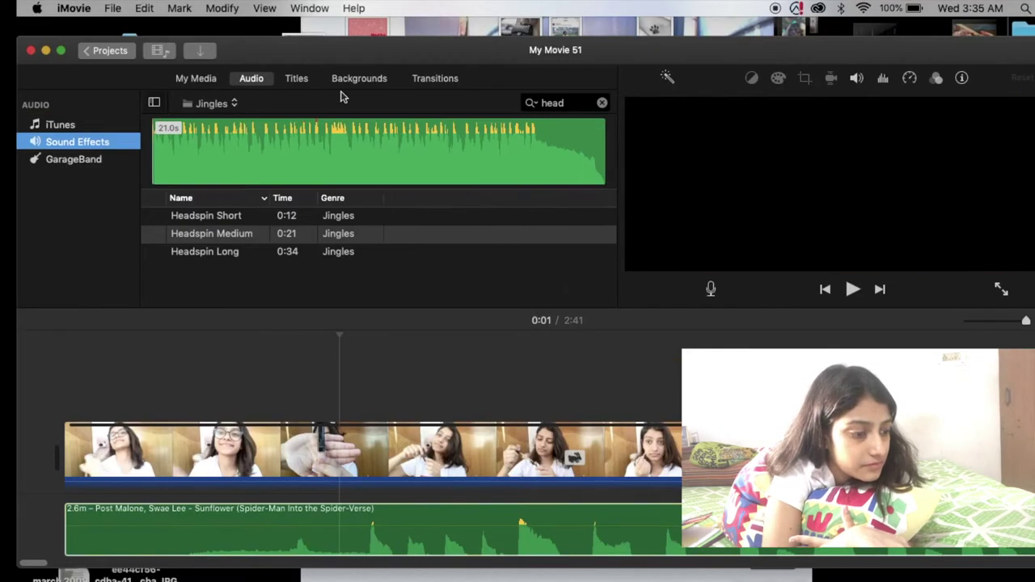
Clear the sound effects search and select the video clip near its start.
{"action": "left_click", "coordinate": [603, 103]}
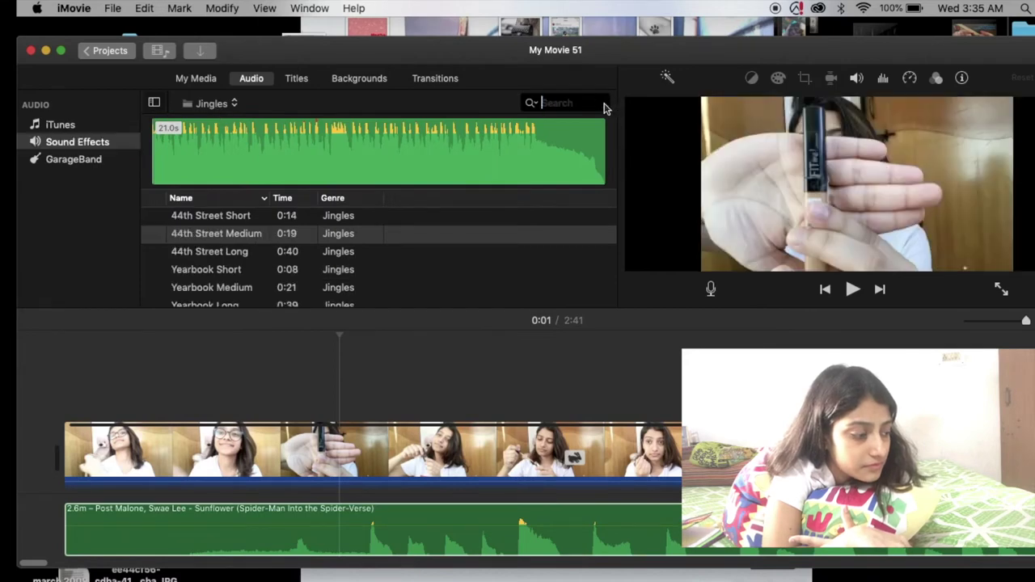
{"action": "scroll", "coordinate": [247, 253], "scroll_direction": "down", "scroll_amount": 15}
{"action": "scroll", "coordinate": [247, 253], "scroll_direction": "up", "scroll_amount": 3}
{"action": "left_click", "coordinate": [212, 449]}
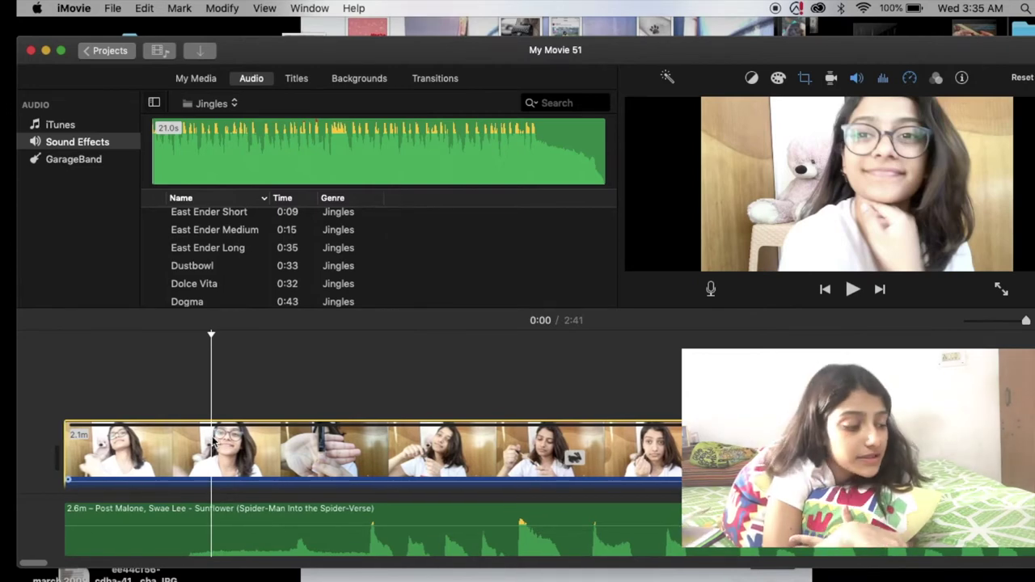
Split the opening clip at the playhead, leaving a separate 0.6s segment first.
{"action": "right_click", "coordinate": [214, 442]}
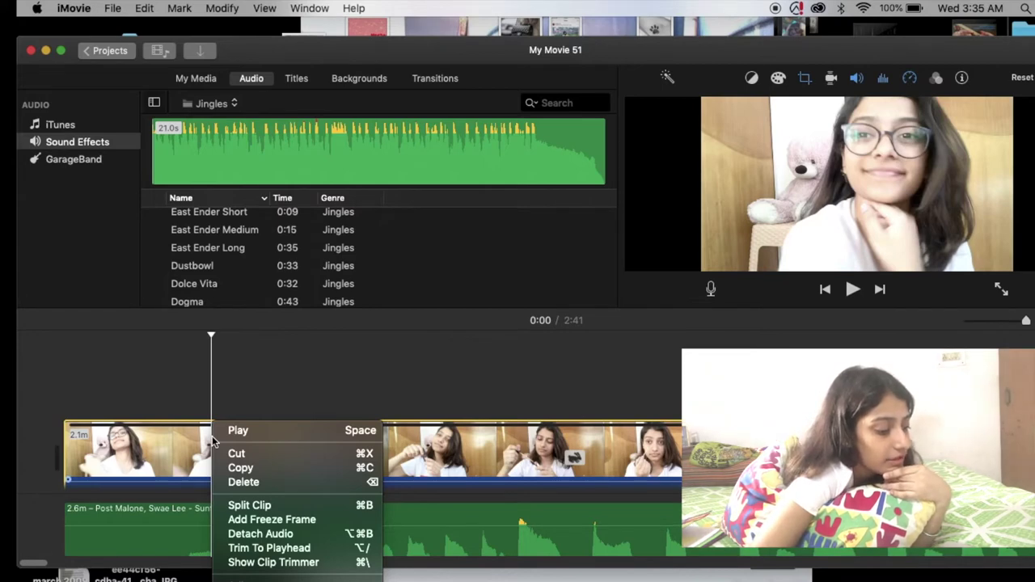
{"action": "left_click", "coordinate": [264, 506]}
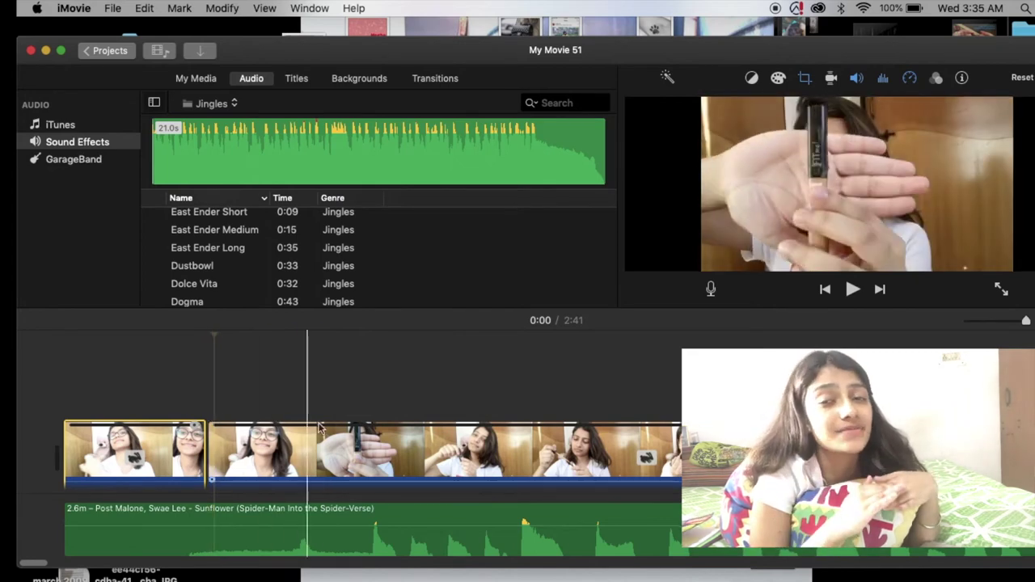
{"action": "right_click", "coordinate": [170, 460]}
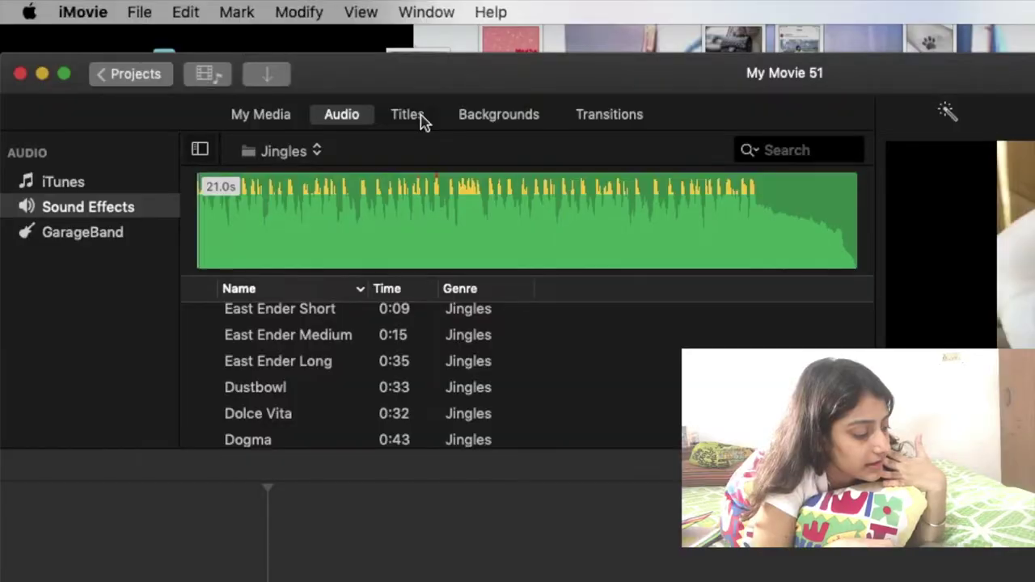
Place a 4.0s Upper title reading 'Name' over the opening clips.
{"action": "left_click", "coordinate": [420, 120]}
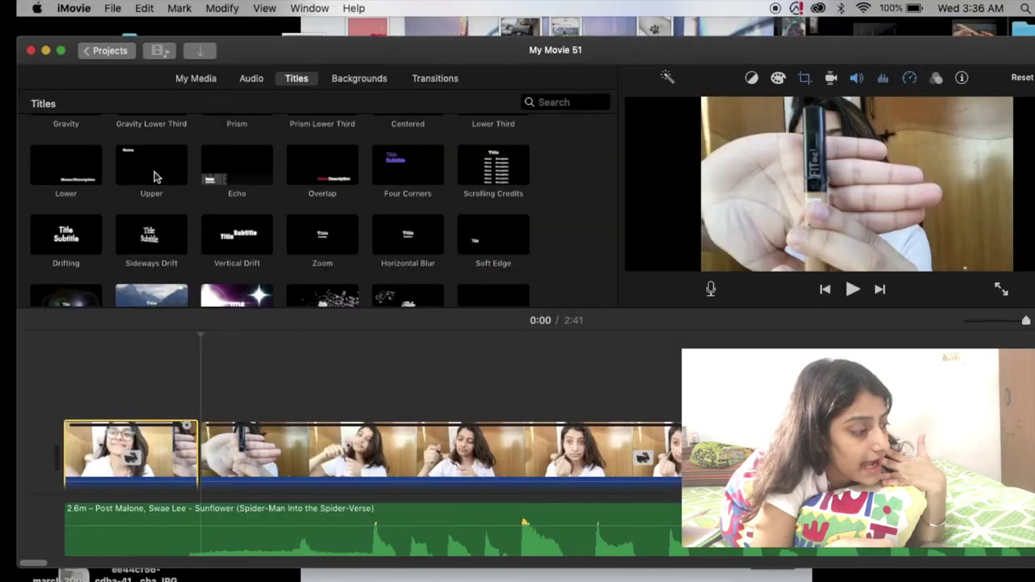
{"action": "left_click", "coordinate": [156, 176]}
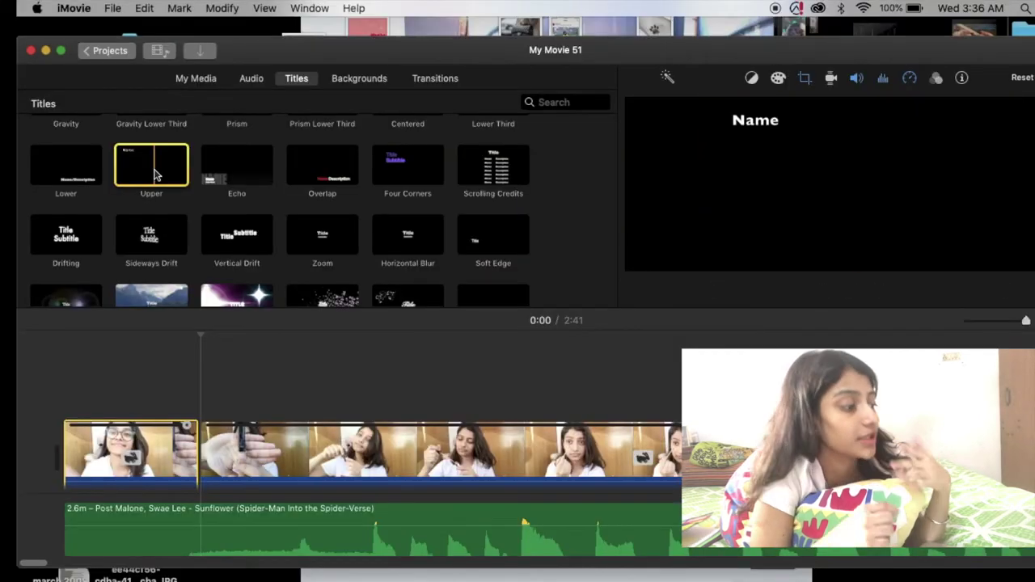
{"action": "left_click_drag", "start_coordinate": [157, 176], "coordinate": [69, 372]}
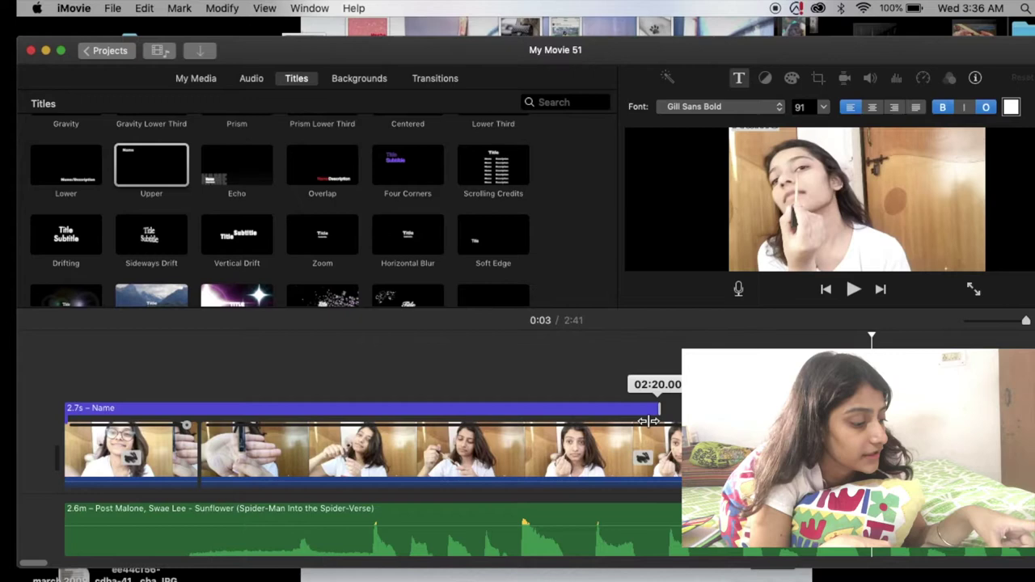
Trim the opening title to 1.0s and make it read 'fit me concealer' in black.
{"action": "left_click_drag", "start_coordinate": [651, 423], "coordinate": [353, 480]}
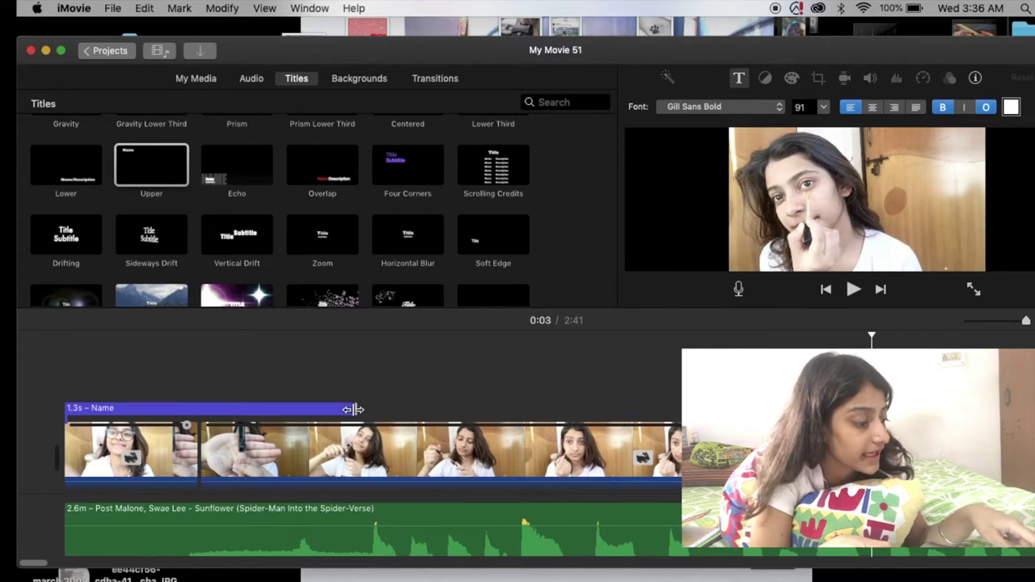
{"action": "left_click_drag", "start_coordinate": [354, 409], "coordinate": [288, 411]}
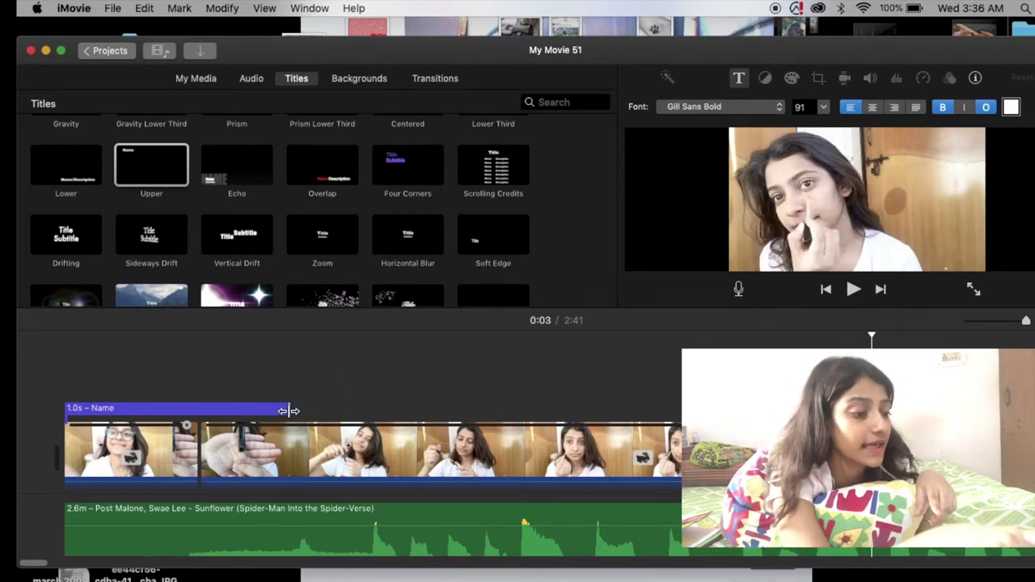
{"action": "double_click", "coordinate": [125, 409]}
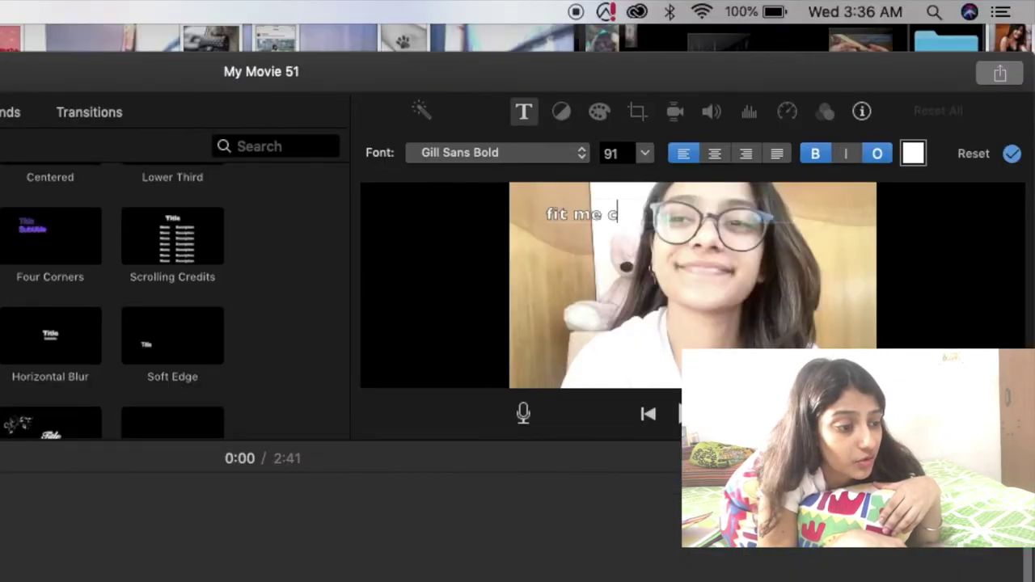
{"action": "type", "text": "r"}
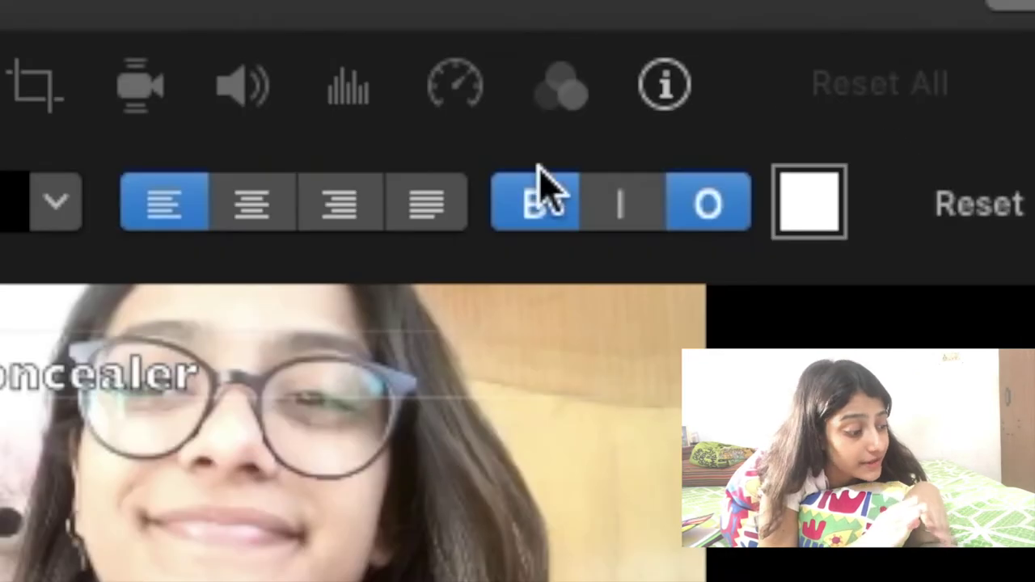
{"action": "left_click", "coordinate": [915, 154]}
{"action": "left_click", "coordinate": [377, 512]}
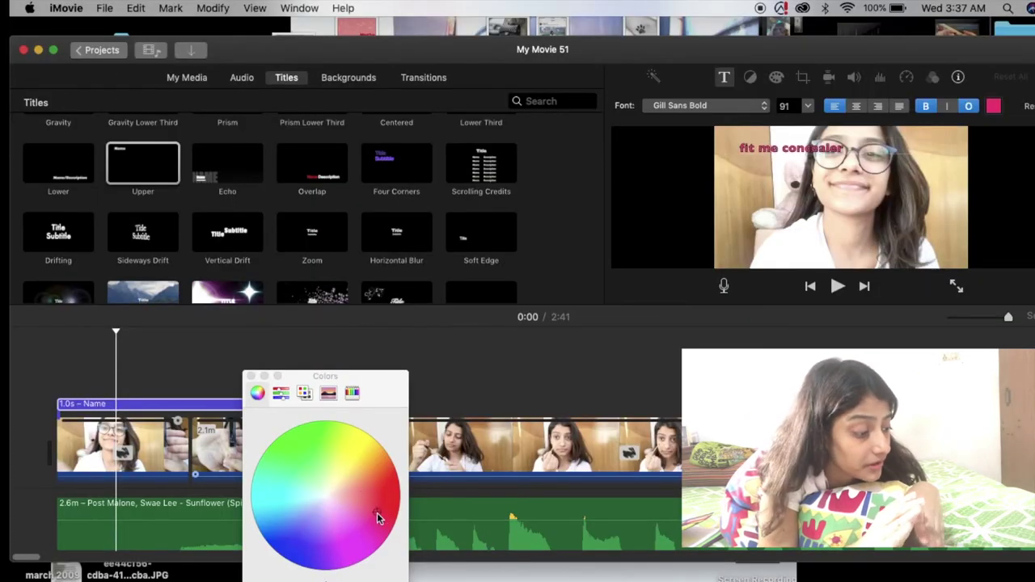
{"action": "left_click_drag", "start_coordinate": [343, 579], "coordinate": [259, 579]}
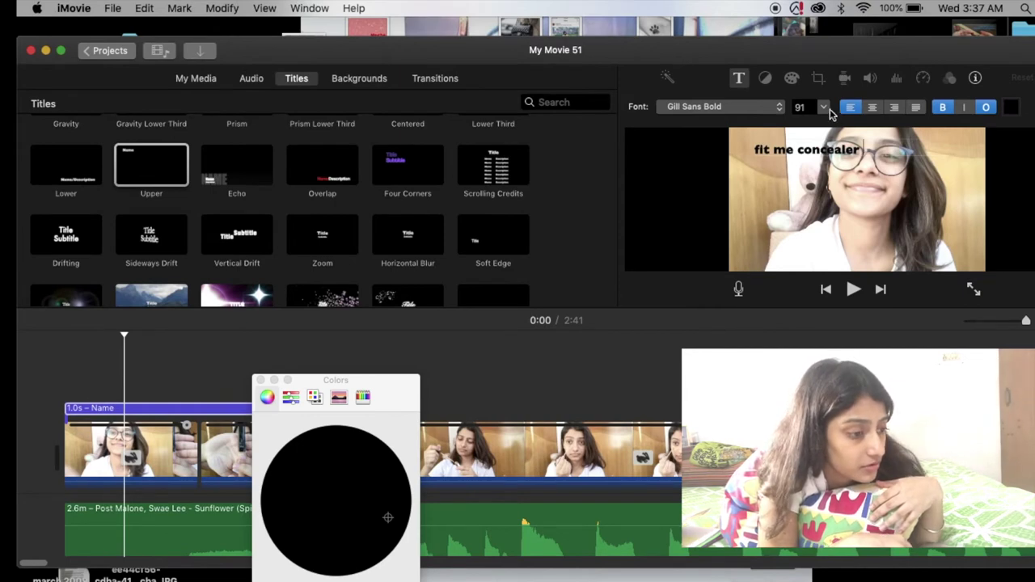
Place a Vertical Drift title after the concealer caption.
{"action": "left_click", "coordinate": [825, 109]}
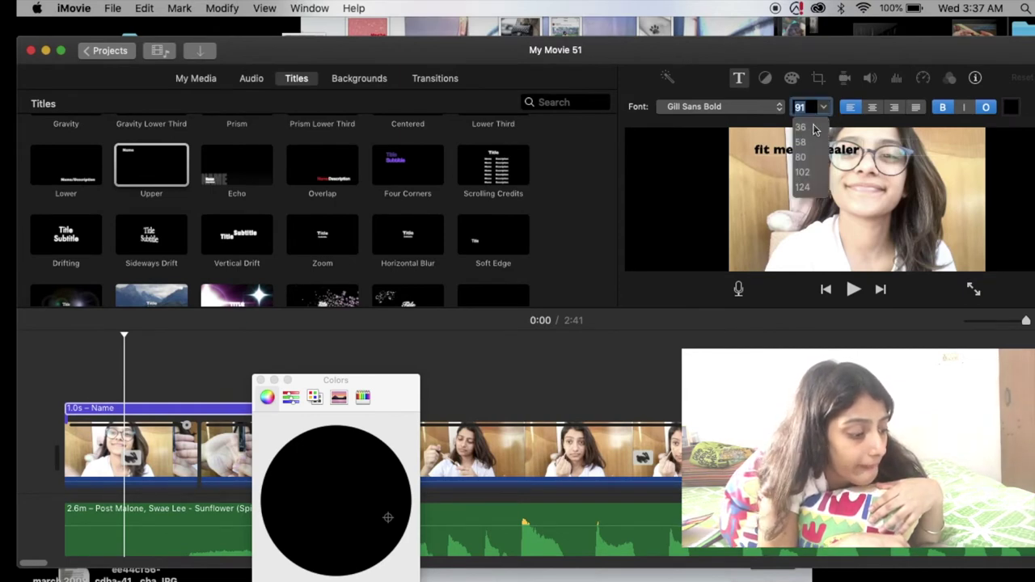
{"action": "left_click", "coordinate": [237, 235]}
{"action": "left_click_drag", "start_coordinate": [237, 234], "coordinate": [309, 396]}
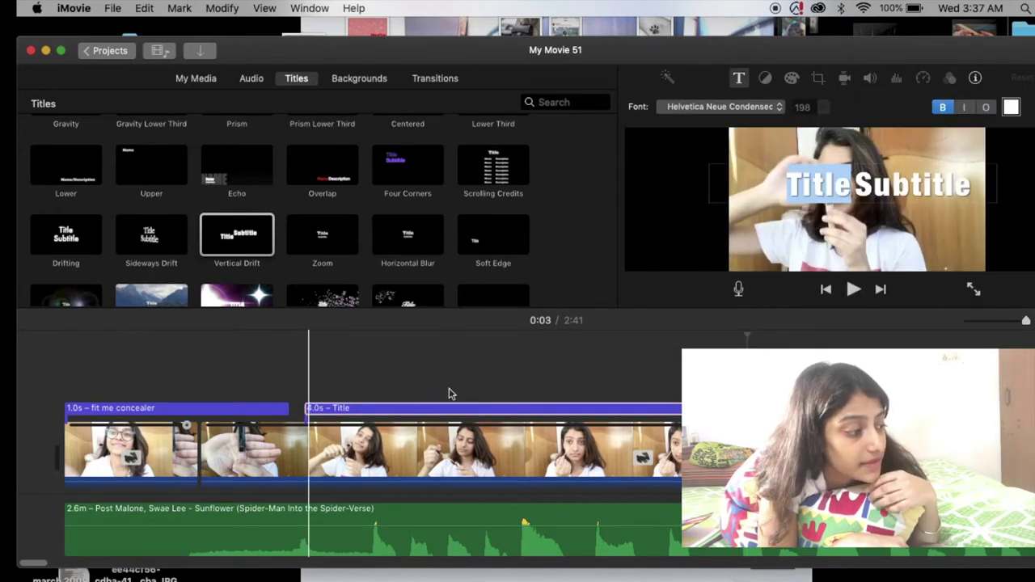
Replace the Vertical Drift placeholders Title and Subtitle with 'hello' and 'there'.
{"action": "key", "text": "BackSpace"}
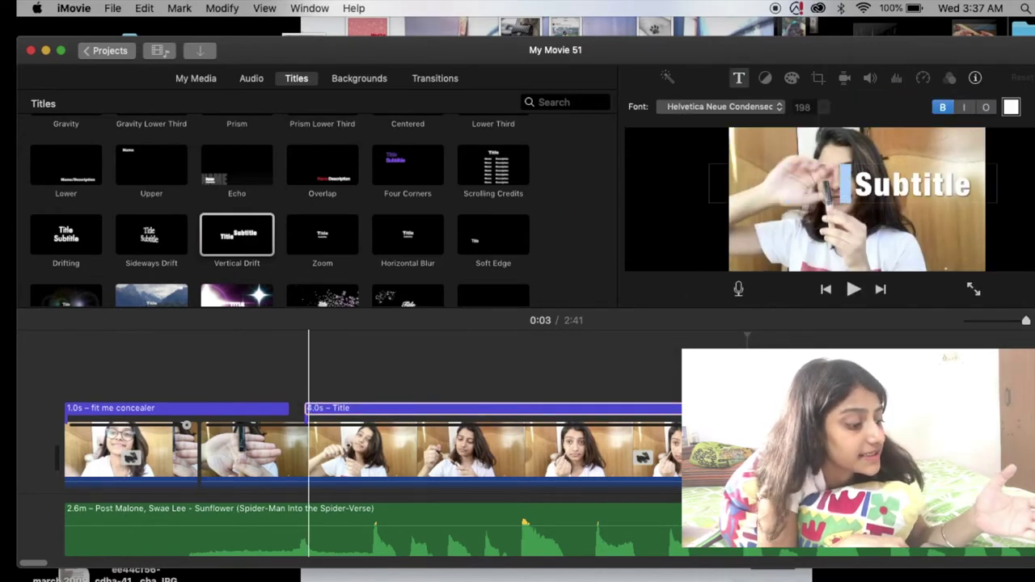
{"action": "type", "text": "hello"}
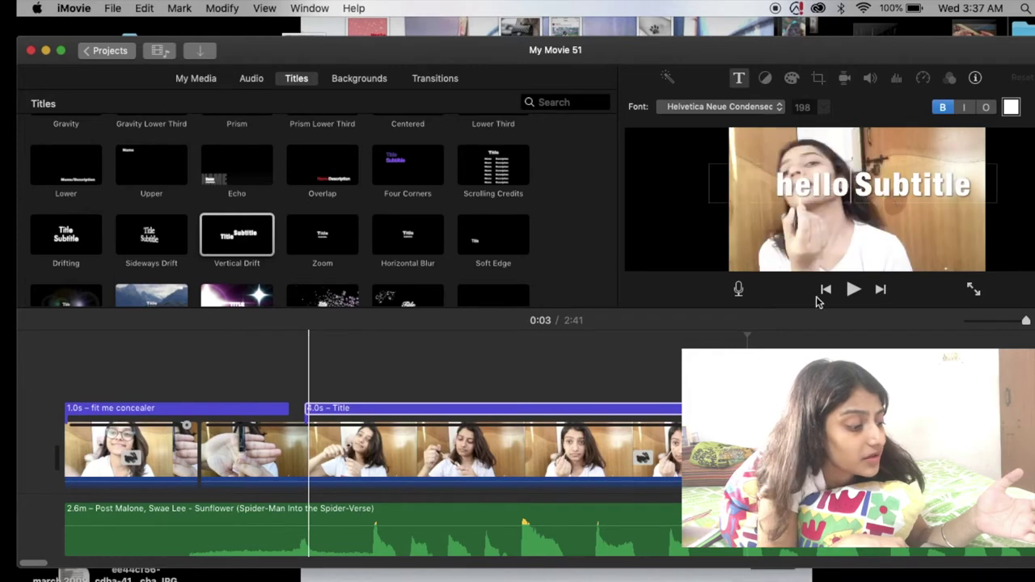
{"action": "key", "text": "shift+End"}
{"action": "key", "text": "BackSpace"}
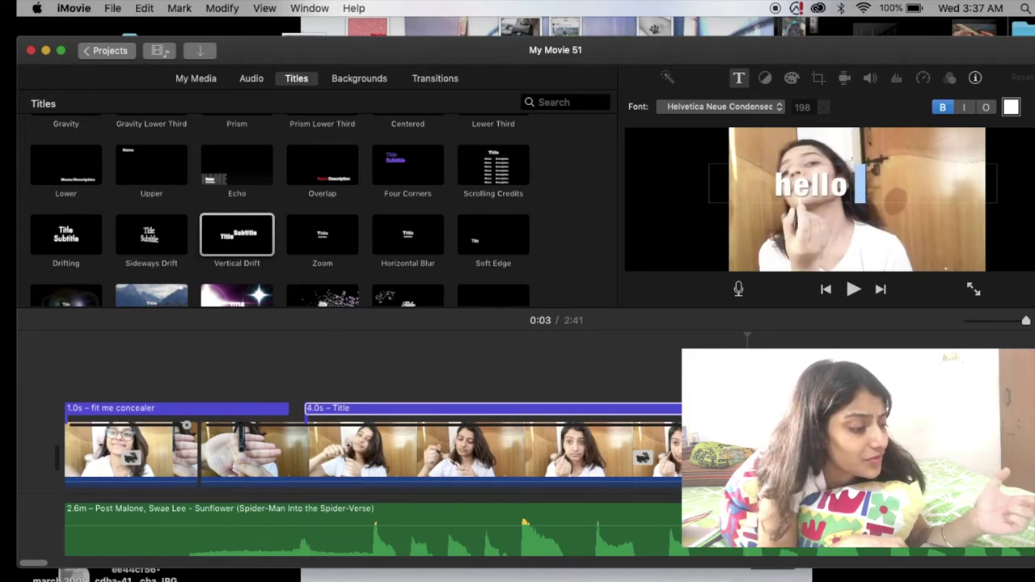
{"action": "type", "text": "the"}
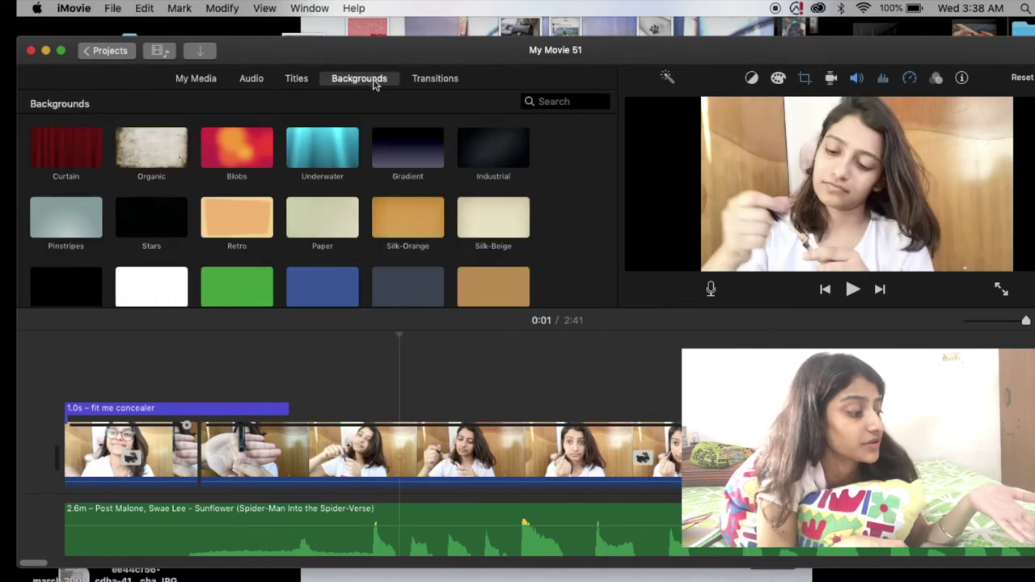
Add the Retro background to the movie and place a Drifting title over it.
{"action": "left_click_drag", "start_coordinate": [251, 221], "coordinate": [24, 432]}
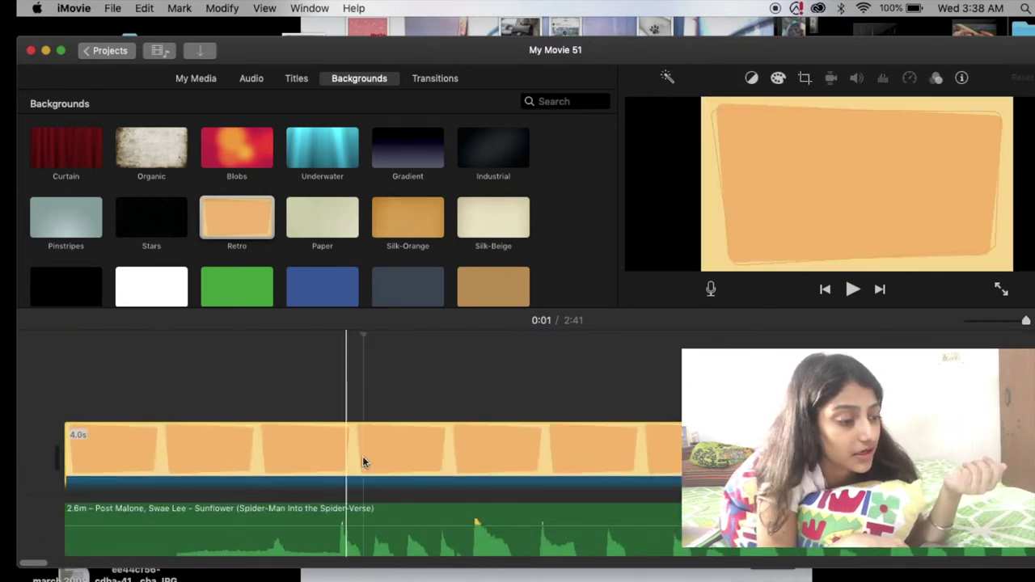
{"action": "left_click", "coordinate": [295, 79]}
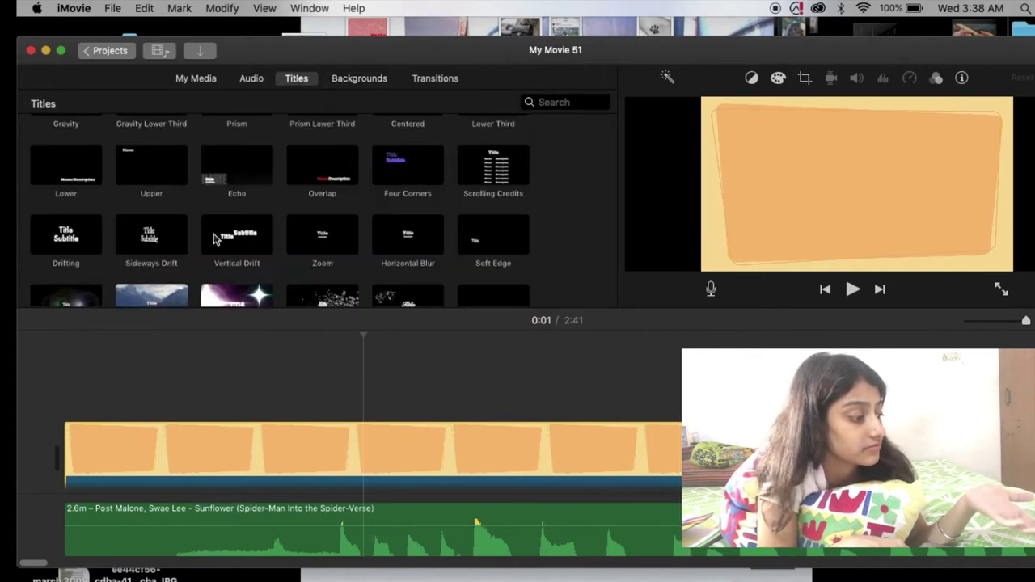
{"action": "left_click_drag", "start_coordinate": [56, 235], "coordinate": [63, 361]}
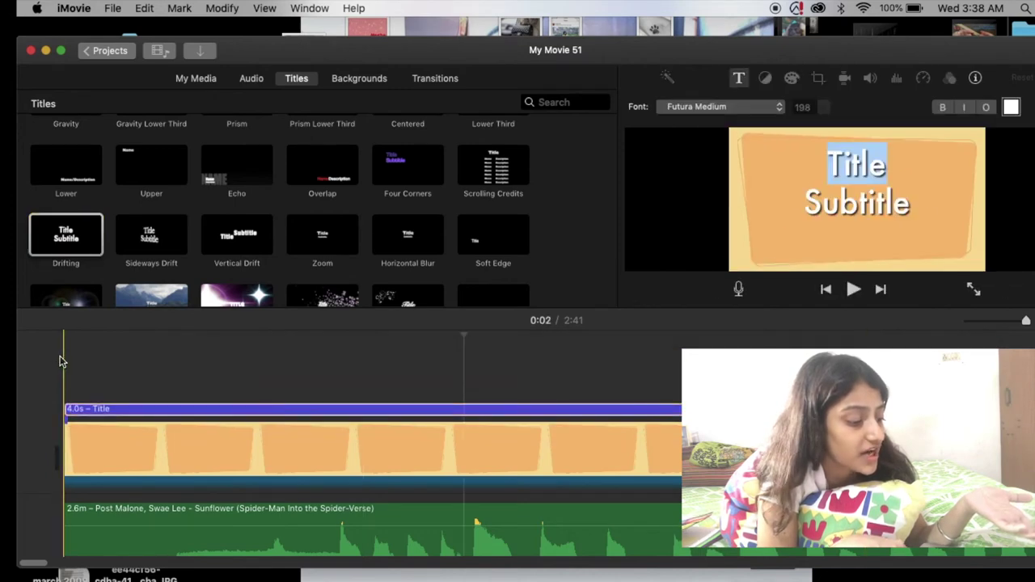
Make the title's first line read 'make up tutorial'.
{"action": "key", "text": "BackSpace"}
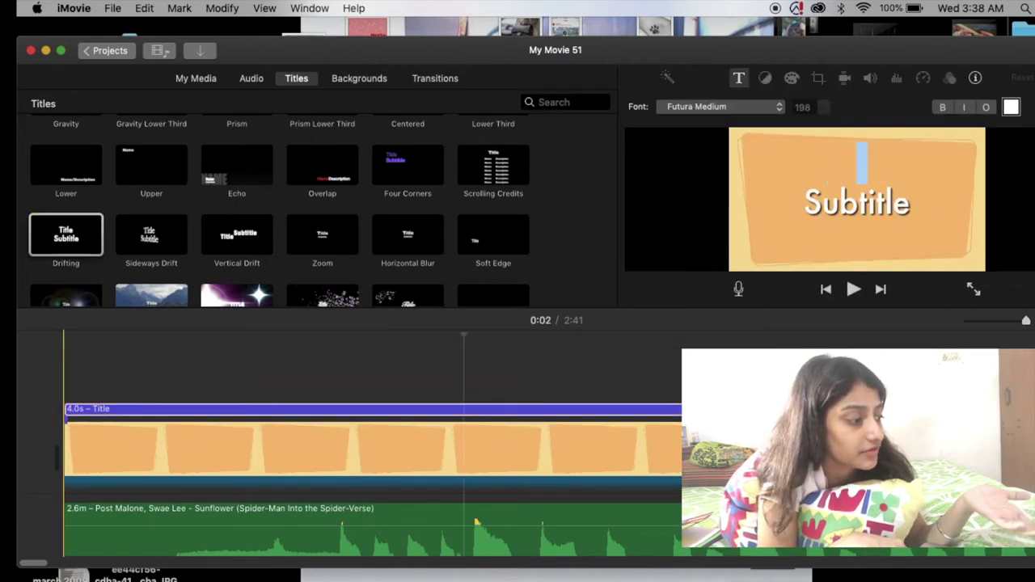
{"action": "type", "text": "make up"}
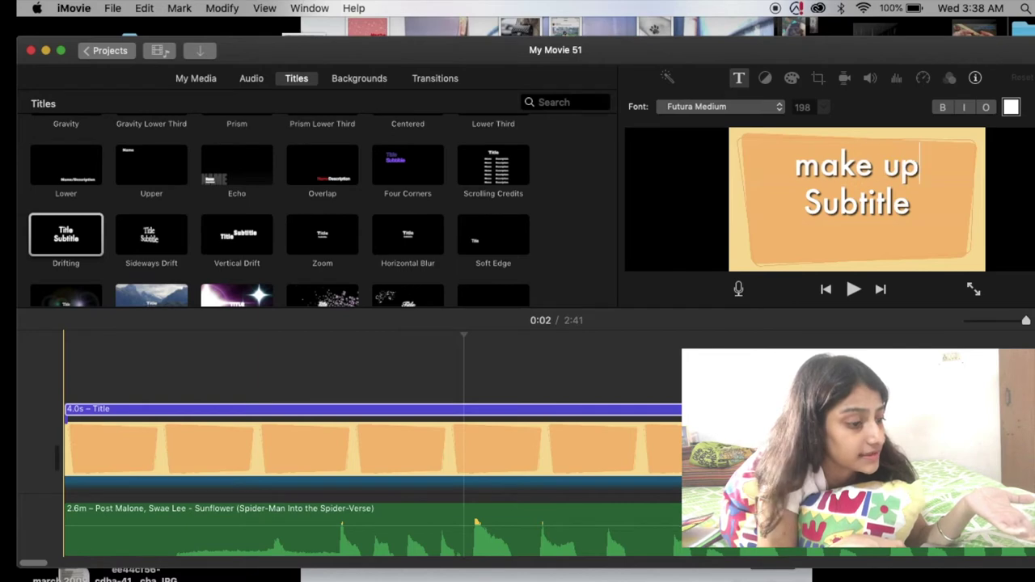
{"action": "type", "text": " tutoro"}
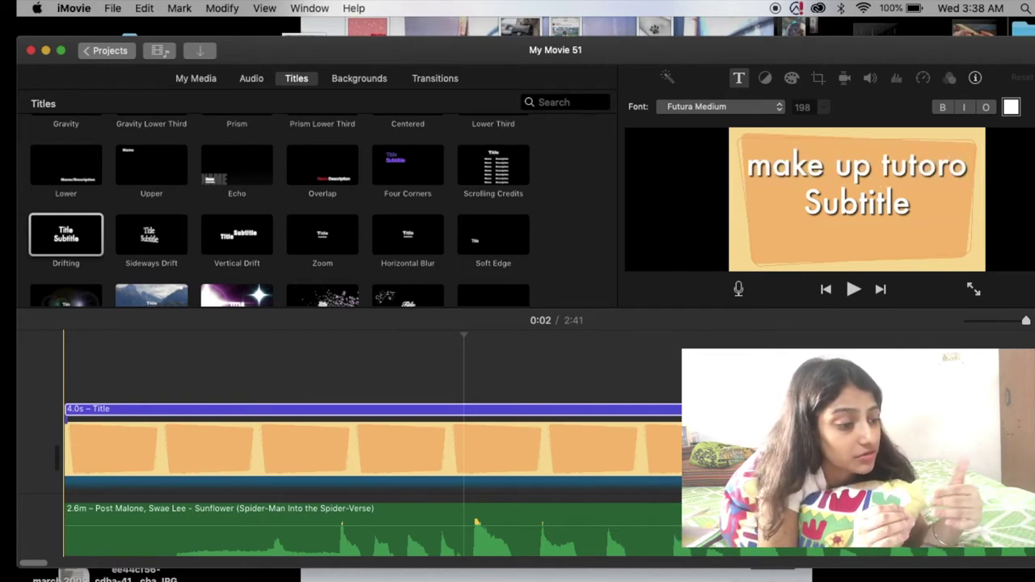
{"action": "key", "text": "BackSpace"}
{"action": "type", "text": "ial"}
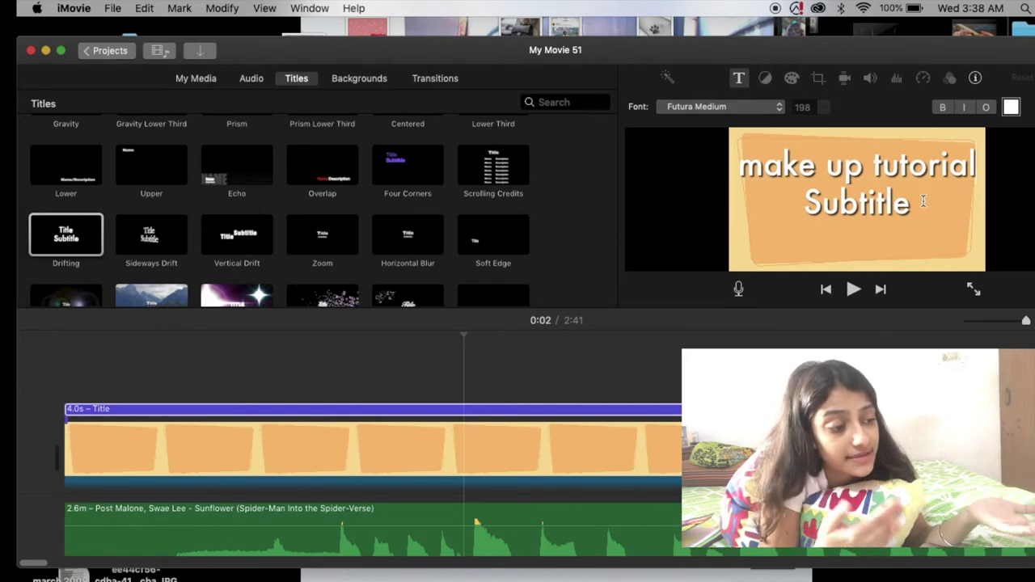
Replace the Subtitle placeholder with 'summer look book'.
{"action": "left_click_drag", "start_coordinate": [923, 201], "coordinate": [582, 201]}
{"action": "key", "text": "BackSpace"}
{"action": "type", "text": "summe"}
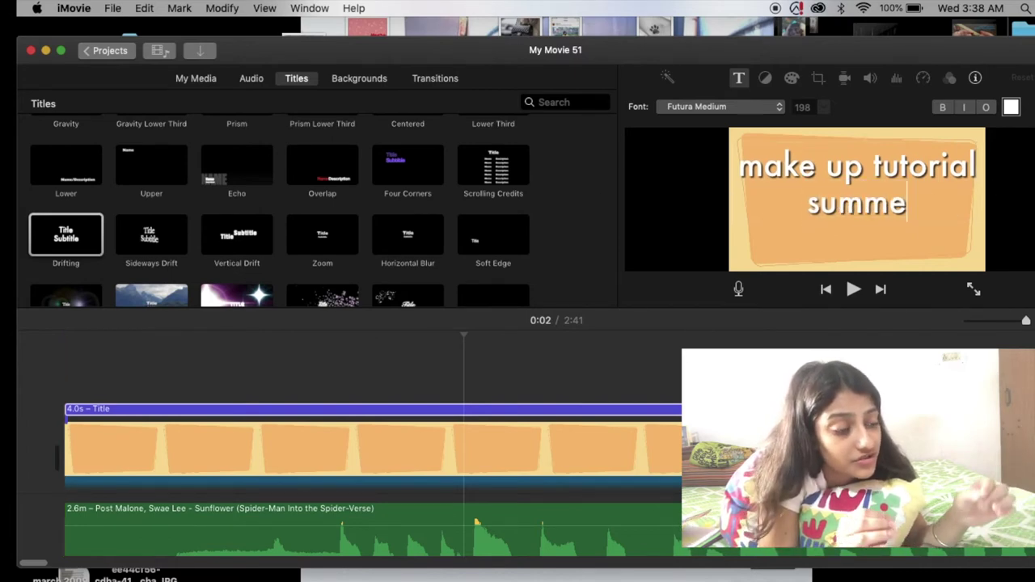
{"action": "type", "text": "r look "}
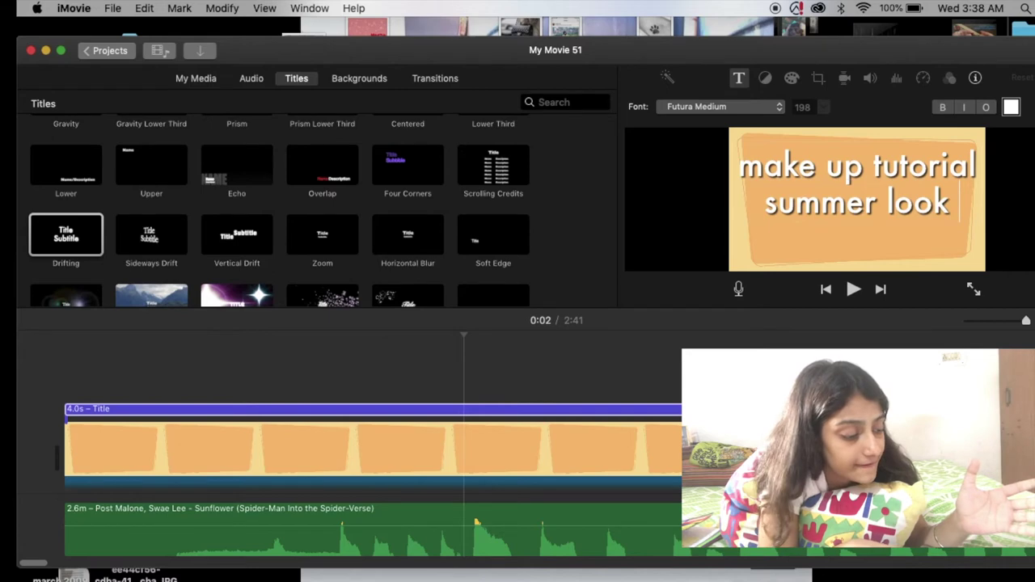
{"action": "type", "text": "book"}
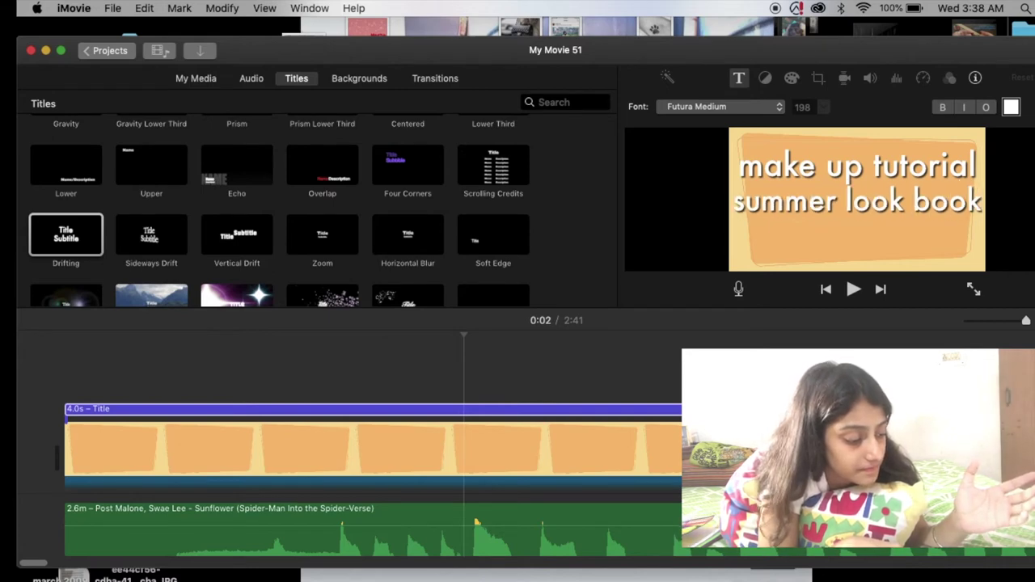
{"action": "left_click", "coordinate": [370, 351]}
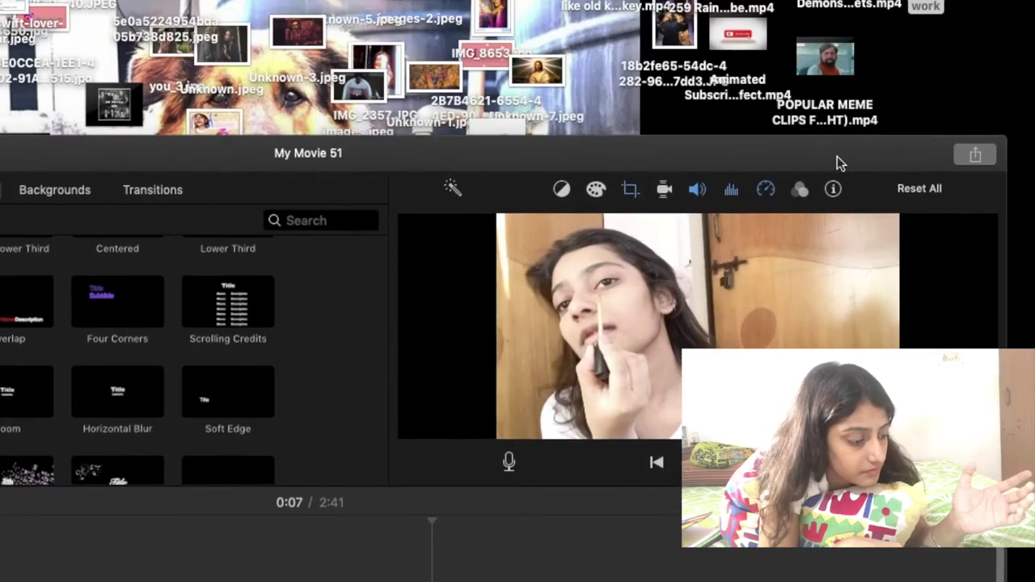
Drag the Jesus image (Unknown.jpeg) from the desktop onto the timeline above the makeup clip.
{"action": "left_click_drag", "start_coordinate": [837, 156], "coordinate": [862, 132]}
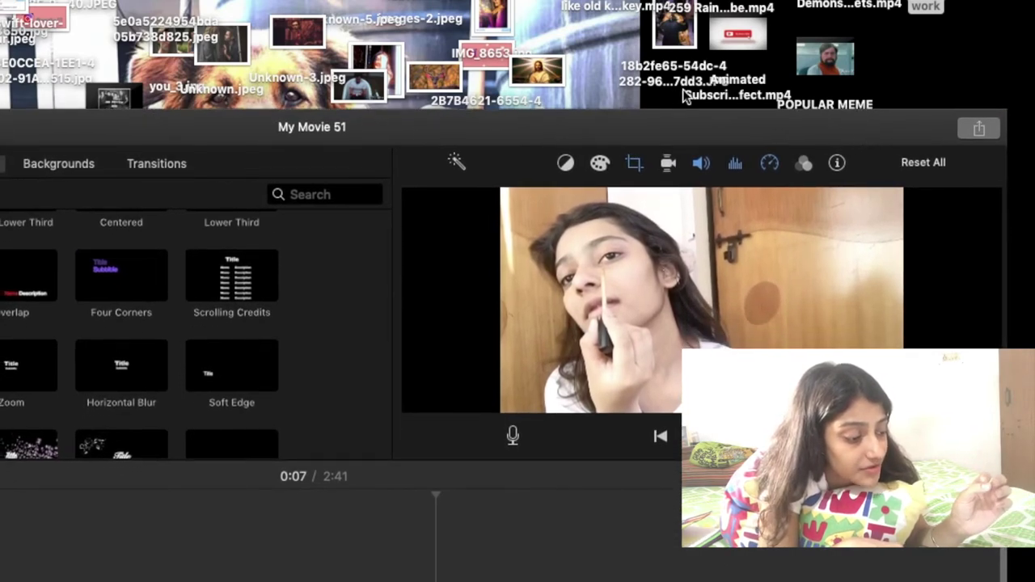
{"action": "left_click", "coordinate": [557, 76]}
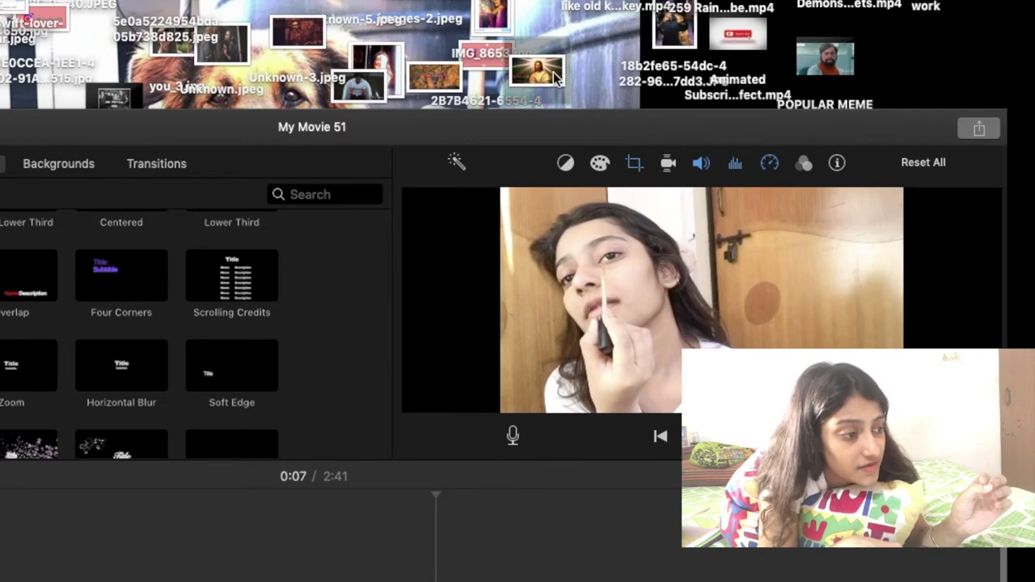
{"action": "left_click_drag", "start_coordinate": [557, 76], "coordinate": [348, 574]}
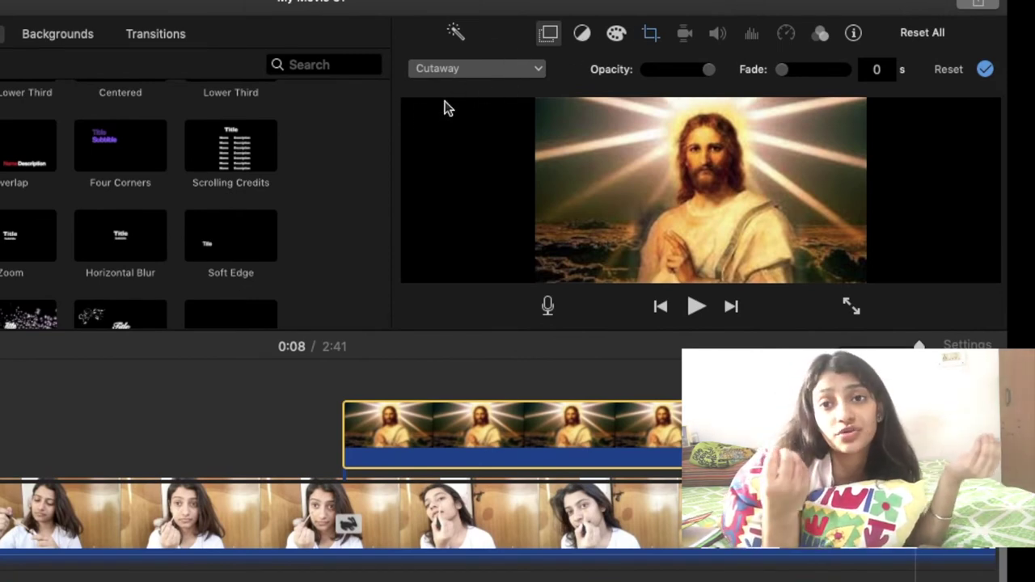
Set the Jesus overlay to Picture in Picture, then resize and reposition the inset.
{"action": "left_click", "coordinate": [497, 68]}
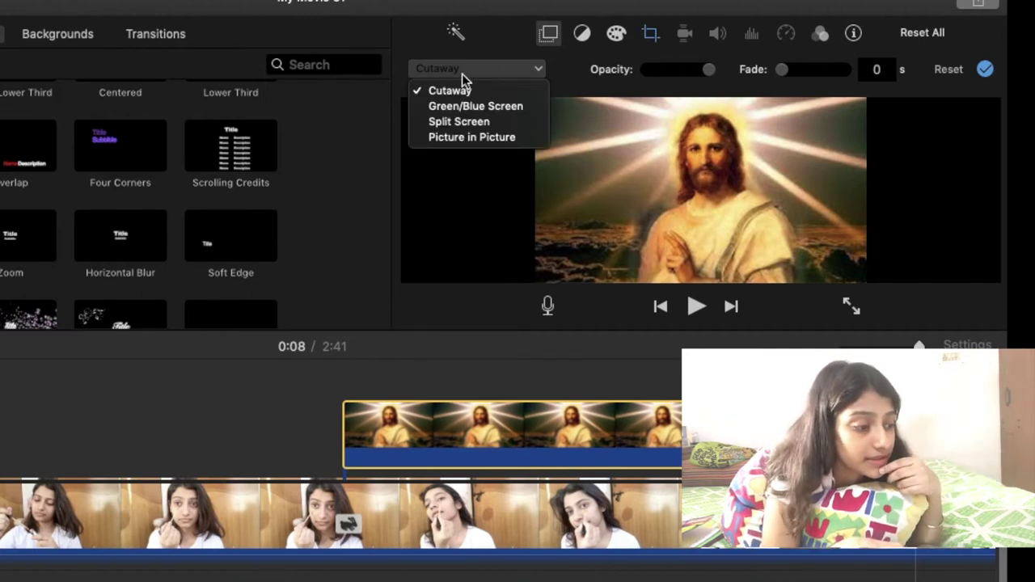
{"action": "left_click", "coordinate": [478, 137]}
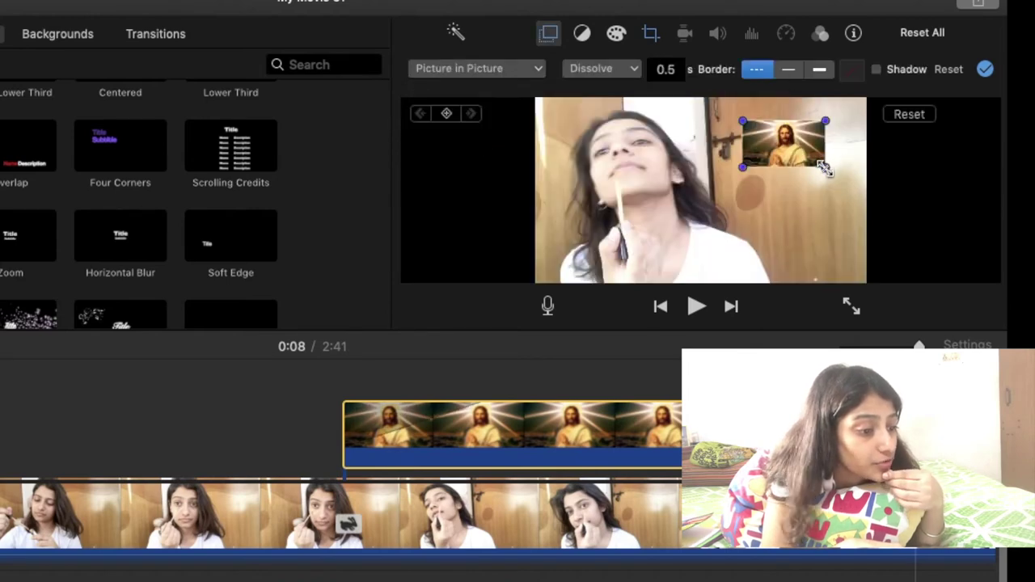
{"action": "left_click_drag", "start_coordinate": [826, 168], "coordinate": [763, 232]}
{"action": "left_click_drag", "start_coordinate": [864, 182], "coordinate": [663, 165]}
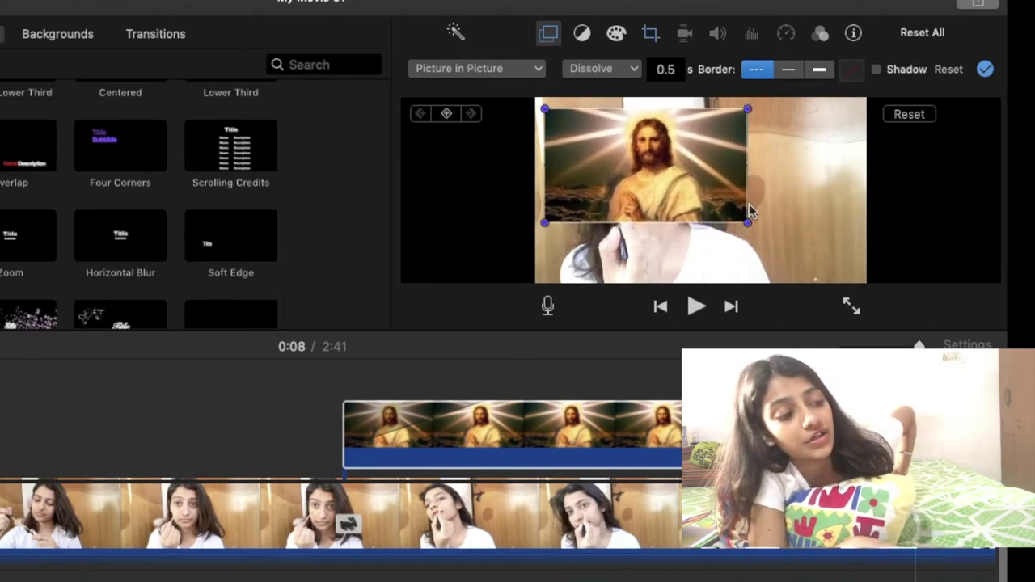
{"action": "left_click_drag", "start_coordinate": [739, 220], "coordinate": [714, 204]}
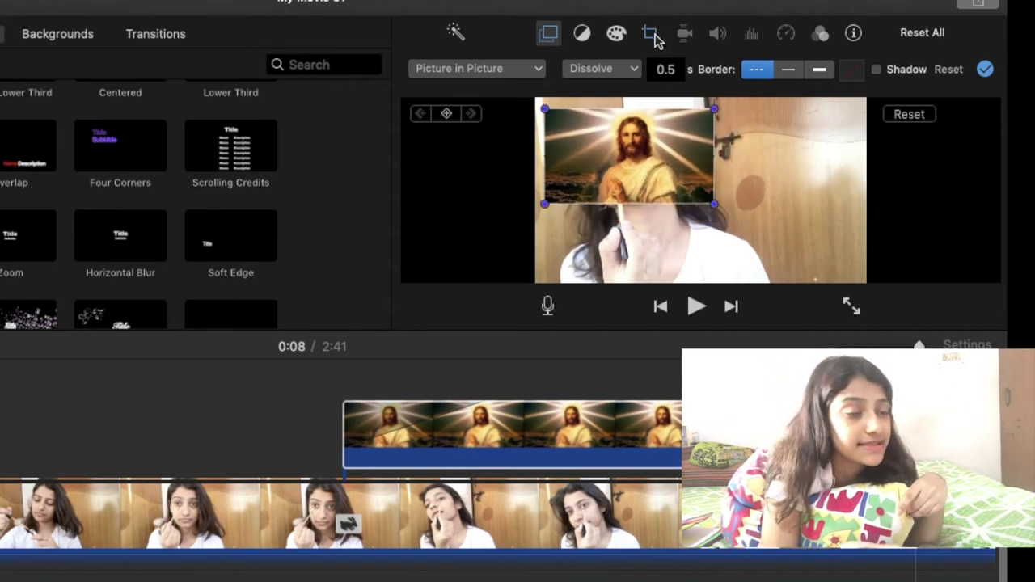
{"action": "left_click", "coordinate": [651, 33]}
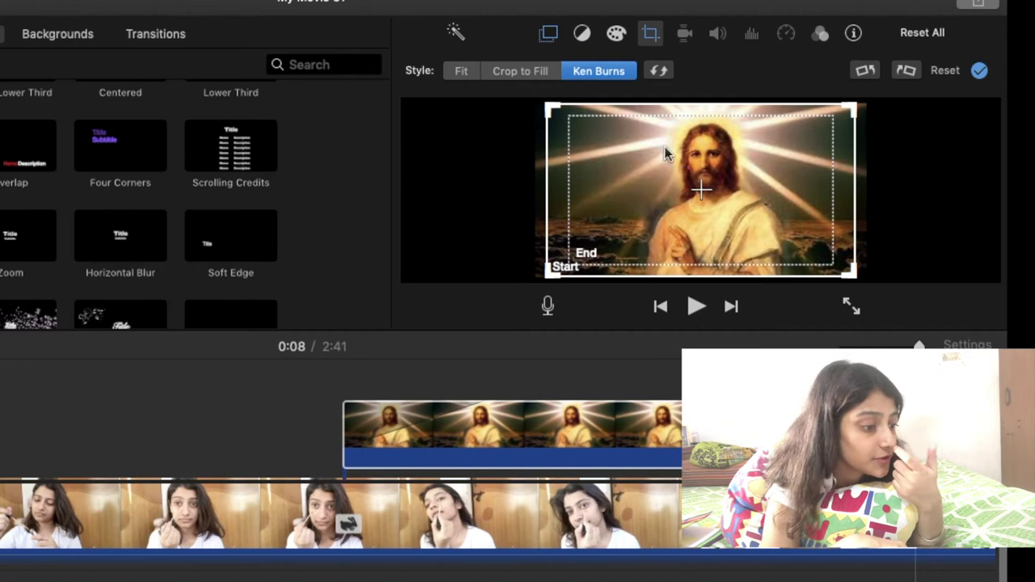
Apply the Fit crop style to the Jesus image and preview it from 0:06.
{"action": "left_click", "coordinate": [465, 71]}
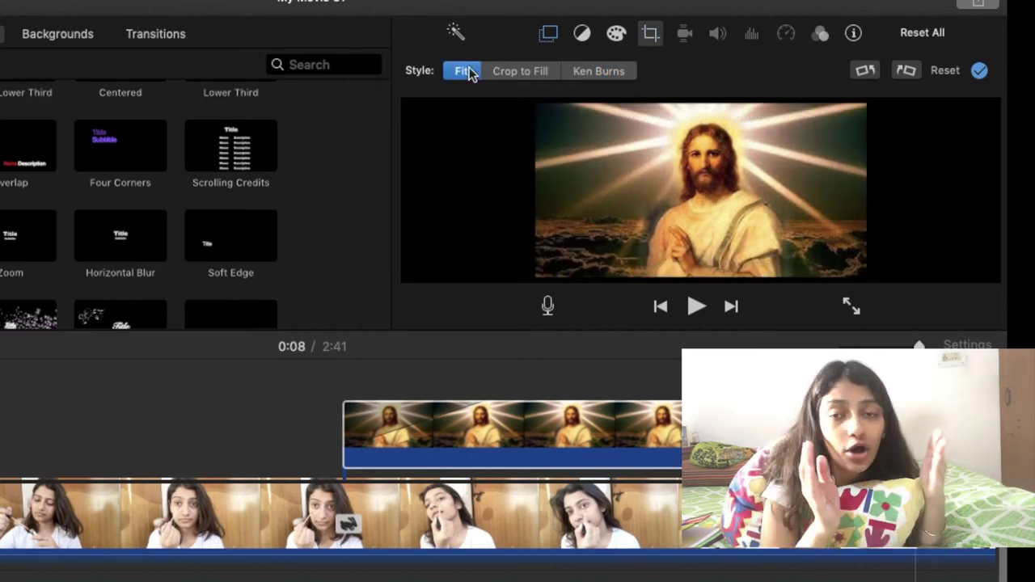
{"action": "left_click", "coordinate": [980, 71]}
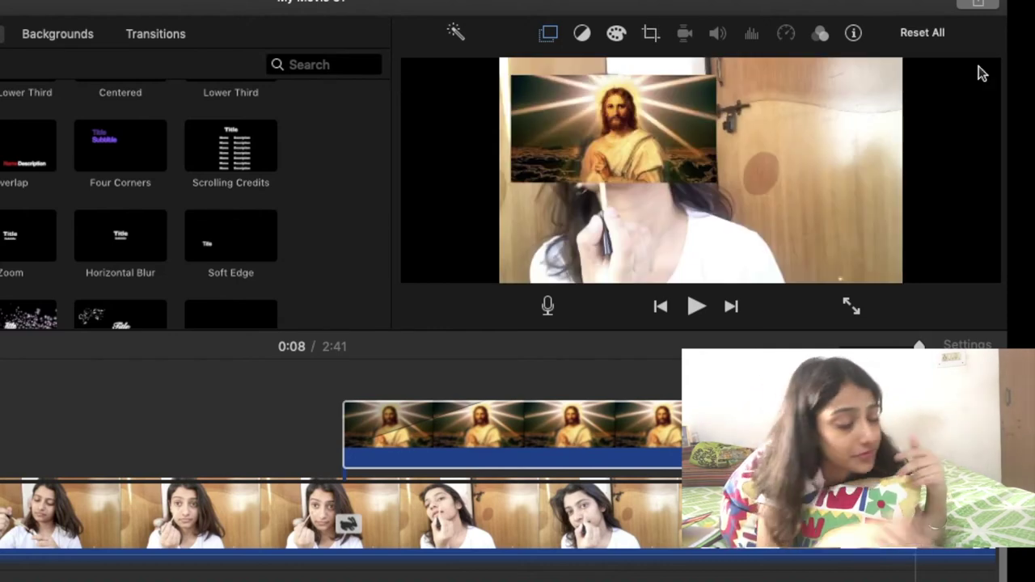
{"action": "left_click", "coordinate": [324, 415]}
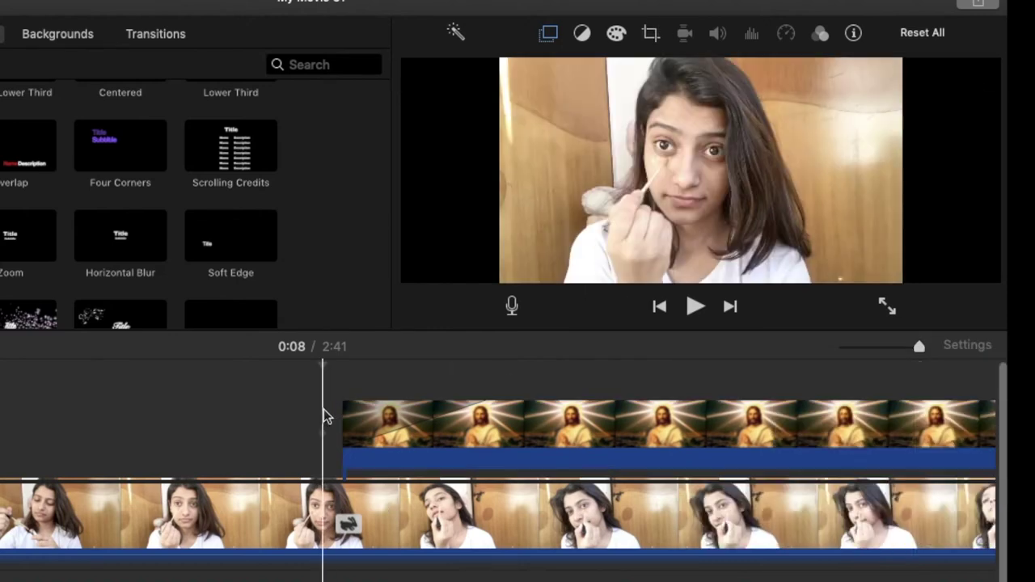
{"action": "left_click", "coordinate": [696, 307]}
Give the Jesus inset a Ken Burns pan with its end frame shifted right, and preview it.
{"action": "left_click", "coordinate": [655, 417]}
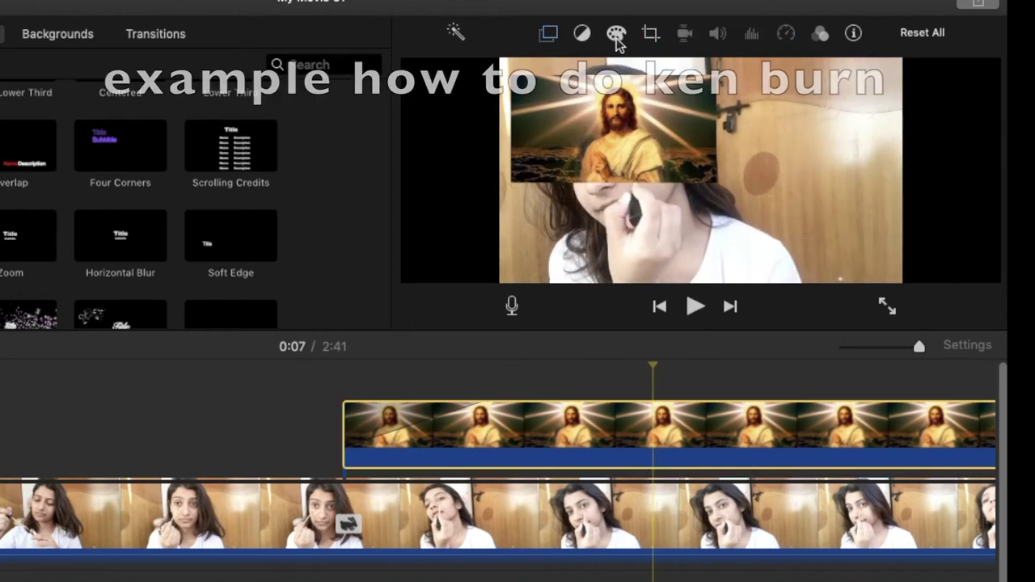
{"action": "left_click", "coordinate": [650, 34]}
{"action": "left_click", "coordinate": [599, 70]}
{"action": "left_click", "coordinate": [584, 256]}
{"action": "left_click_drag", "start_coordinate": [661, 203], "coordinate": [740, 166]}
{"action": "left_click", "coordinate": [538, 268]}
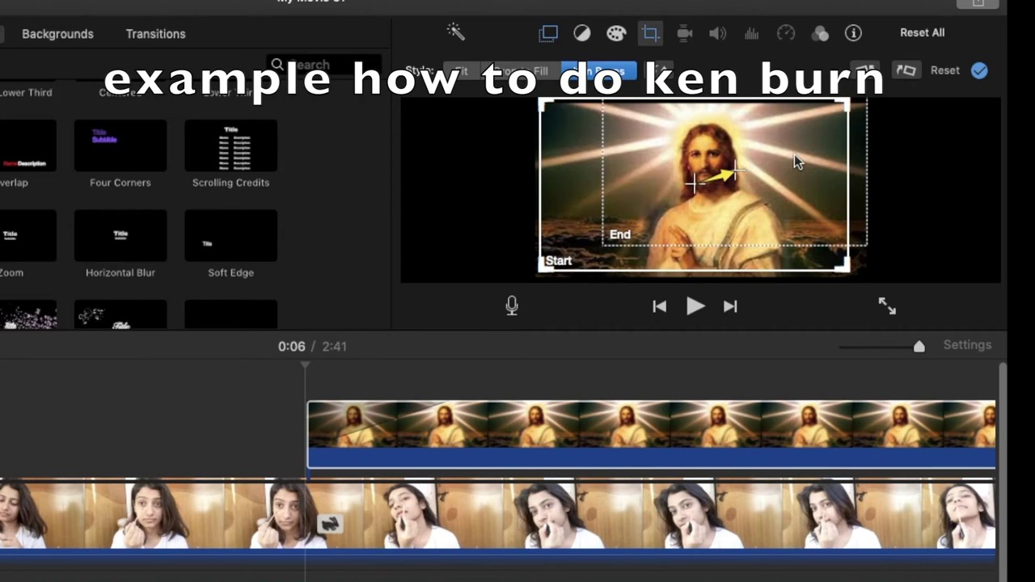
{"action": "left_click", "coordinate": [982, 72]}
{"action": "left_click", "coordinate": [695, 306]}
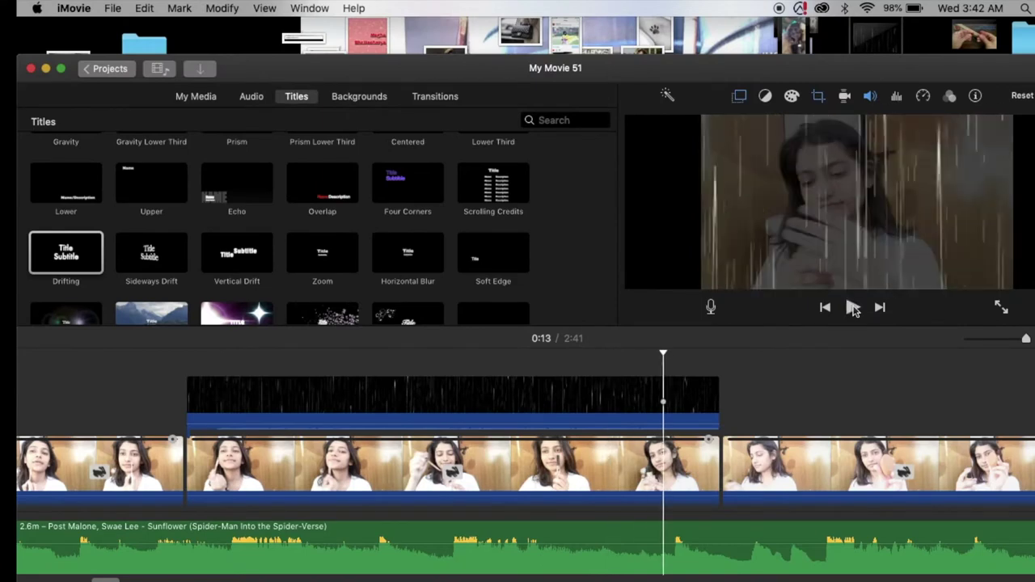
Apply the Silent Era clip filter to the makeup clip beneath the rain overlay.
{"action": "left_click", "coordinate": [854, 308]}
{"action": "left_click", "coordinate": [512, 472]}
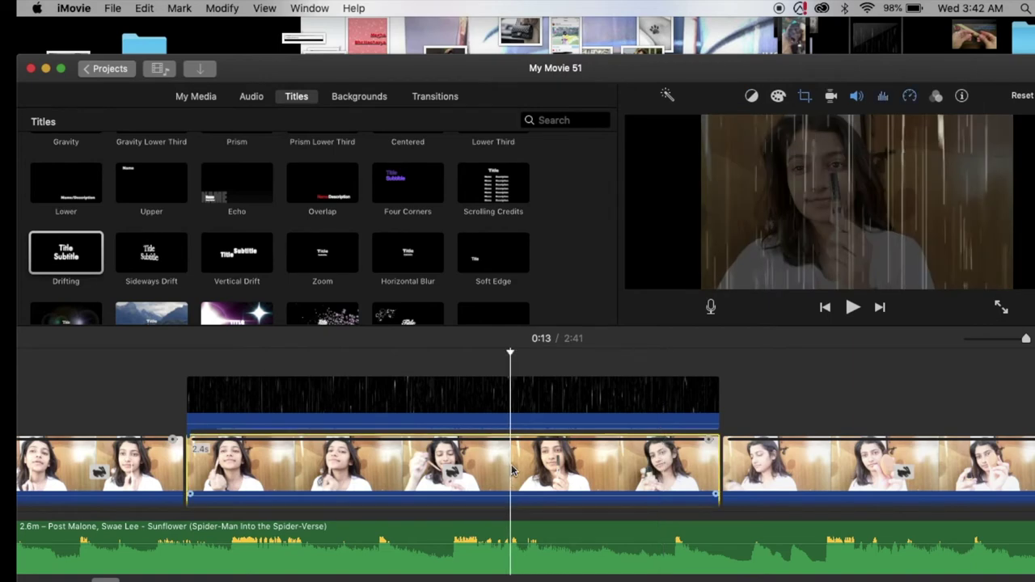
{"action": "left_click", "coordinate": [937, 96]}
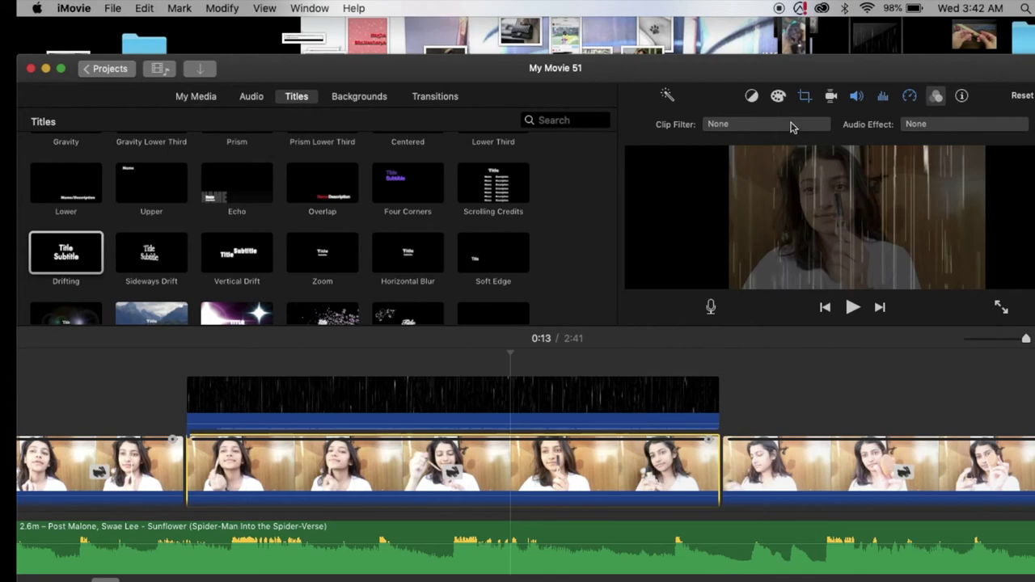
{"action": "left_click", "coordinate": [789, 126]}
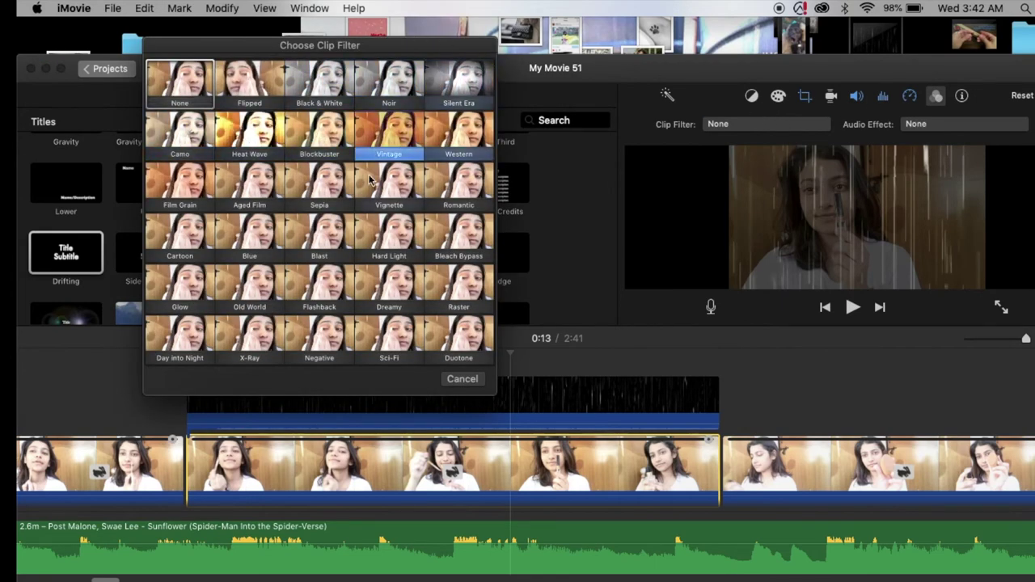
{"action": "left_click", "coordinate": [455, 95]}
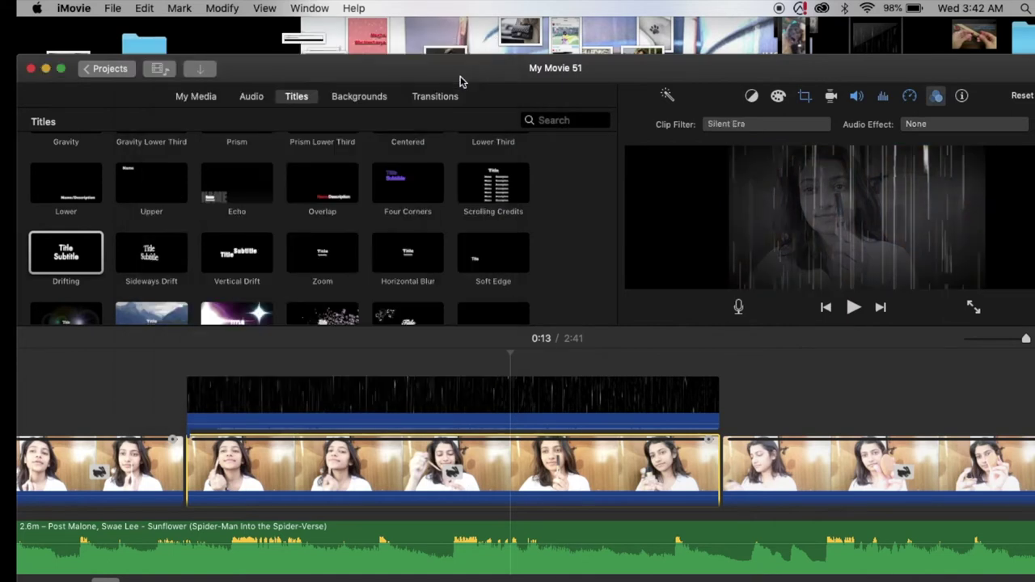
{"action": "left_click", "coordinate": [916, 124]}
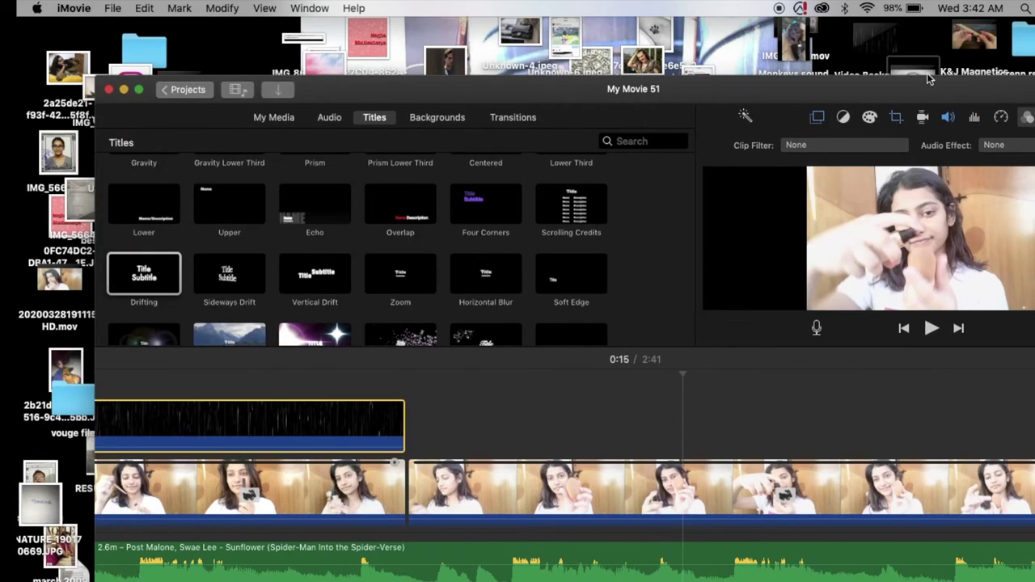
Add the thumbs-up Like animation as an overlay, splitting off and deleting its leading piece.
{"action": "left_click_drag", "start_coordinate": [928, 78], "coordinate": [728, 416]}
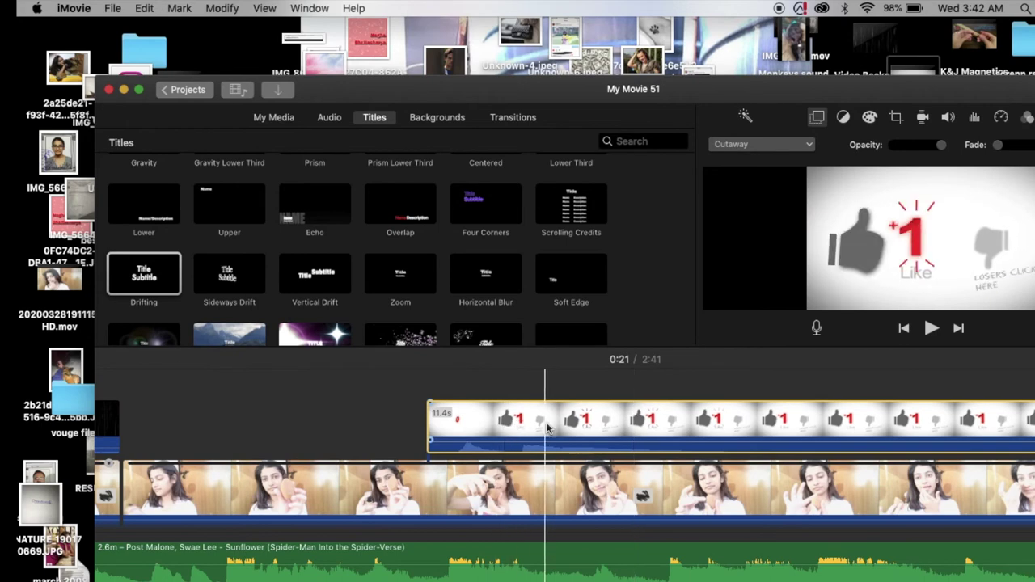
{"action": "left_click", "coordinate": [544, 416]}
{"action": "right_click", "coordinate": [544, 417]}
{"action": "left_click", "coordinate": [586, 505]}
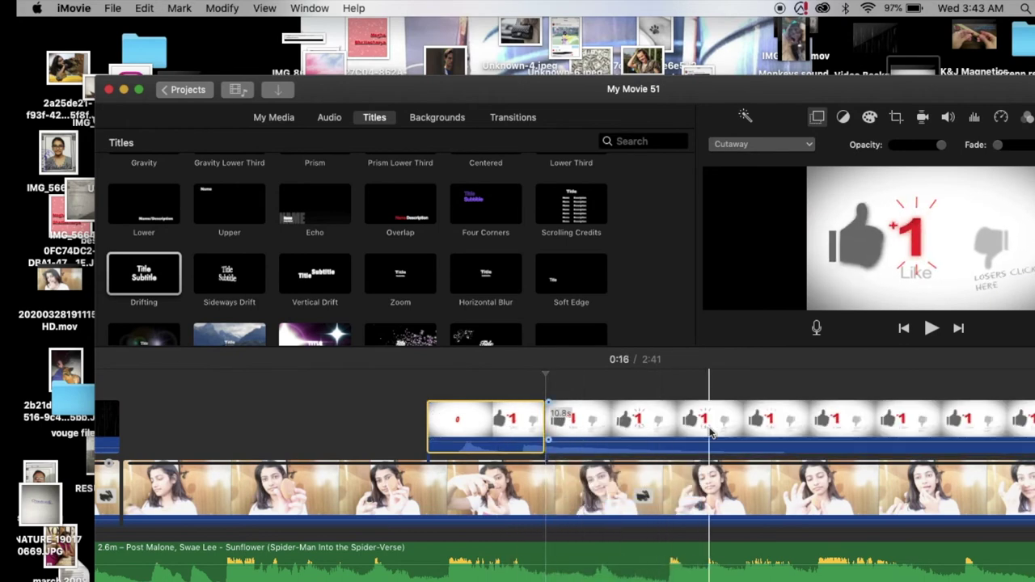
{"action": "left_click", "coordinate": [922, 430]}
{"action": "scroll", "coordinate": [922, 430], "scroll_direction": "right", "scroll_amount": 6}
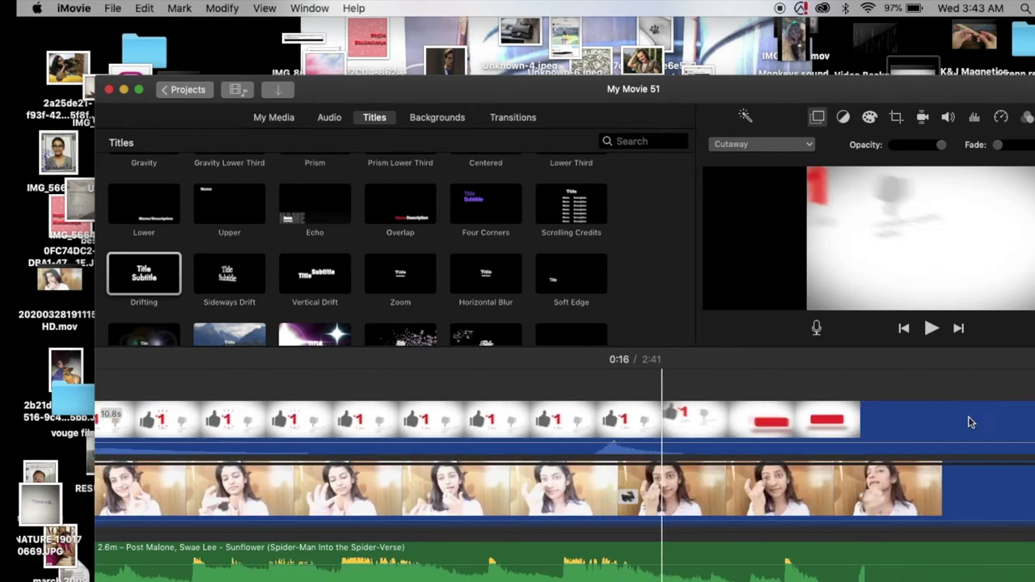
{"action": "right_click", "coordinate": [872, 419]}
{"action": "left_click", "coordinate": [924, 497]}
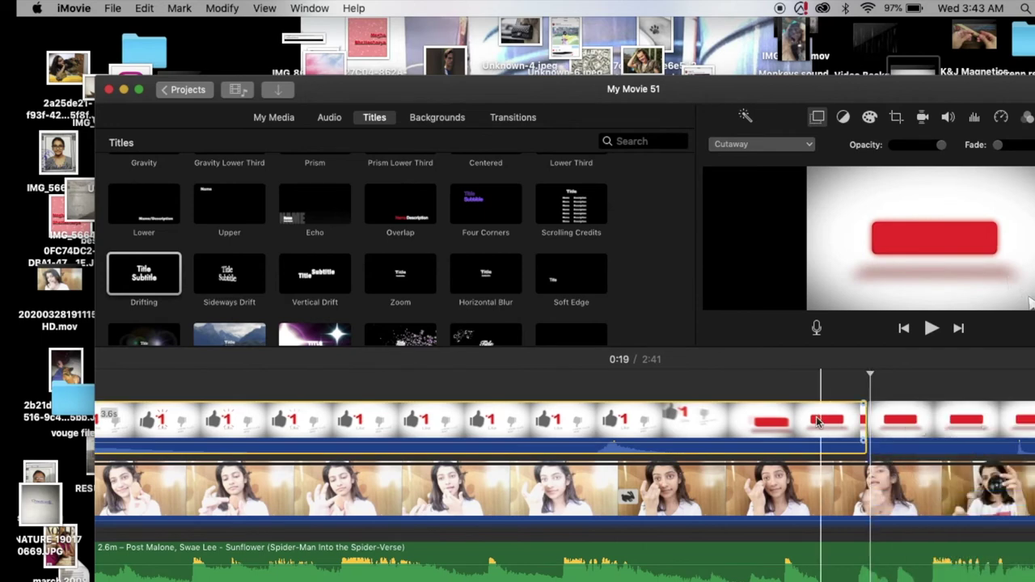
{"action": "right_click", "coordinate": [804, 426]}
{"action": "left_click", "coordinate": [817, 476]}
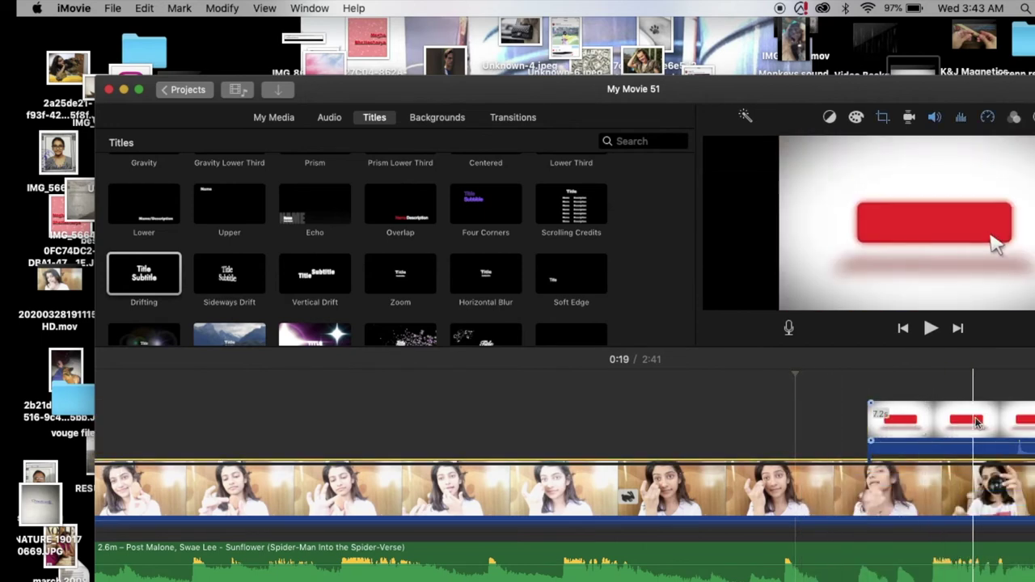
Split the subscribe overlay at the playhead, delete its right part and paste a copy back.
{"action": "right_click", "coordinate": [887, 431]}
{"action": "left_click", "coordinate": [923, 504]}
{"action": "right_click", "coordinate": [909, 429]}
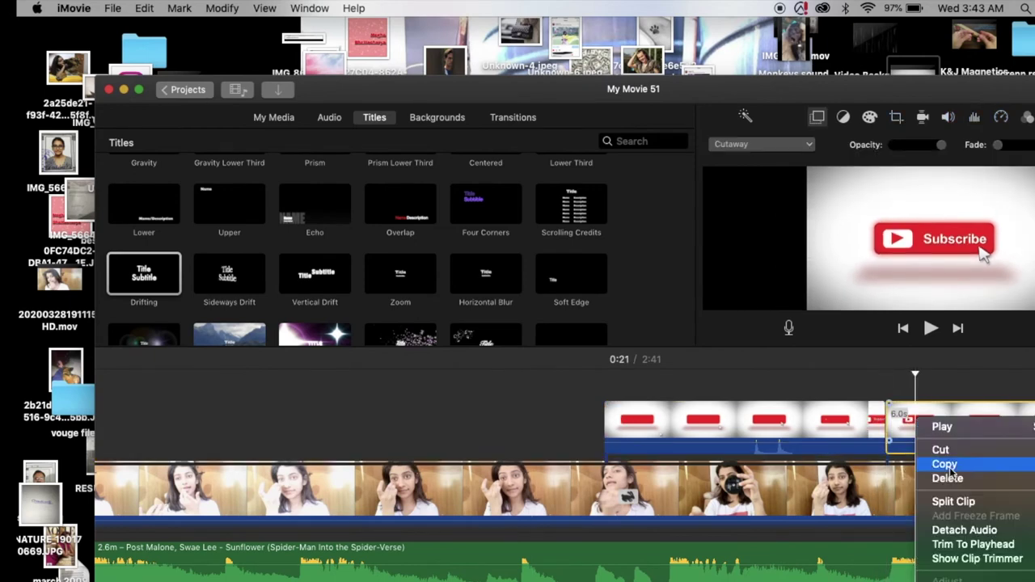
{"action": "left_click", "coordinate": [925, 466]}
{"action": "right_click", "coordinate": [914, 425]}
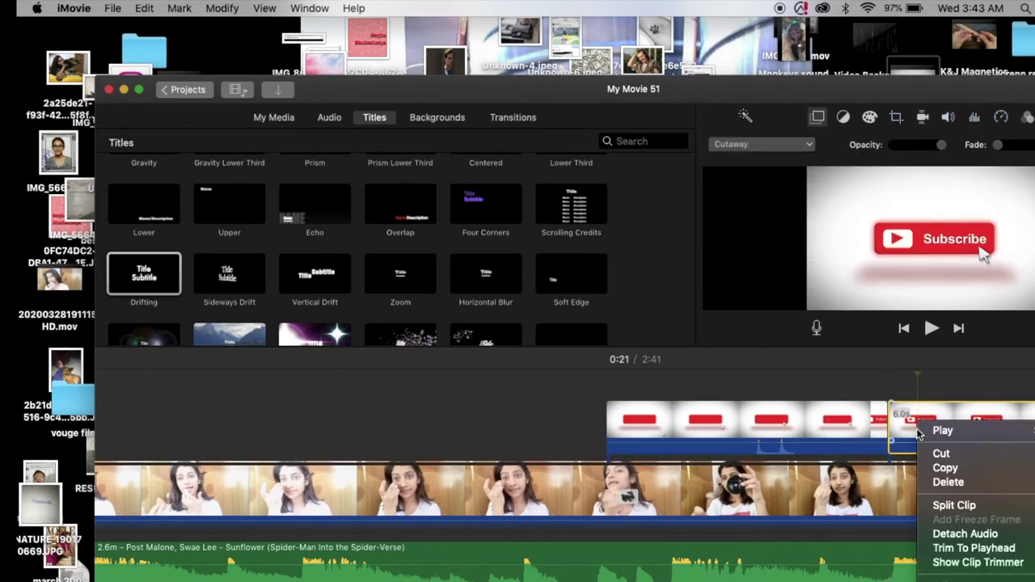
{"action": "left_click", "coordinate": [943, 481]}
{"action": "key", "text": "super+v"}
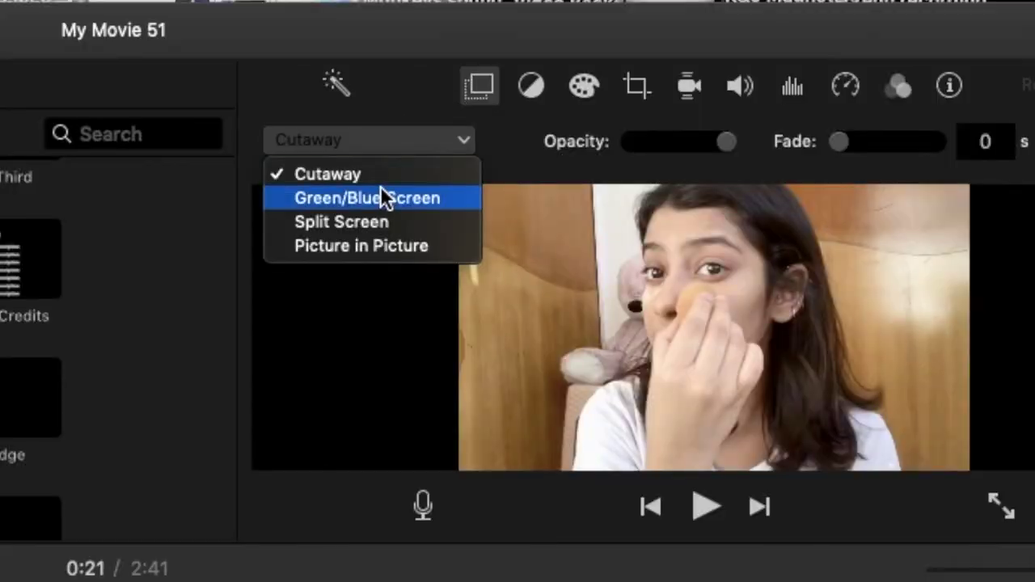
Key the overlay with Green/Blue Screen, erase the white background, and preview it.
{"action": "left_click", "coordinate": [651, 167]}
{"action": "left_click", "coordinate": [961, 140]}
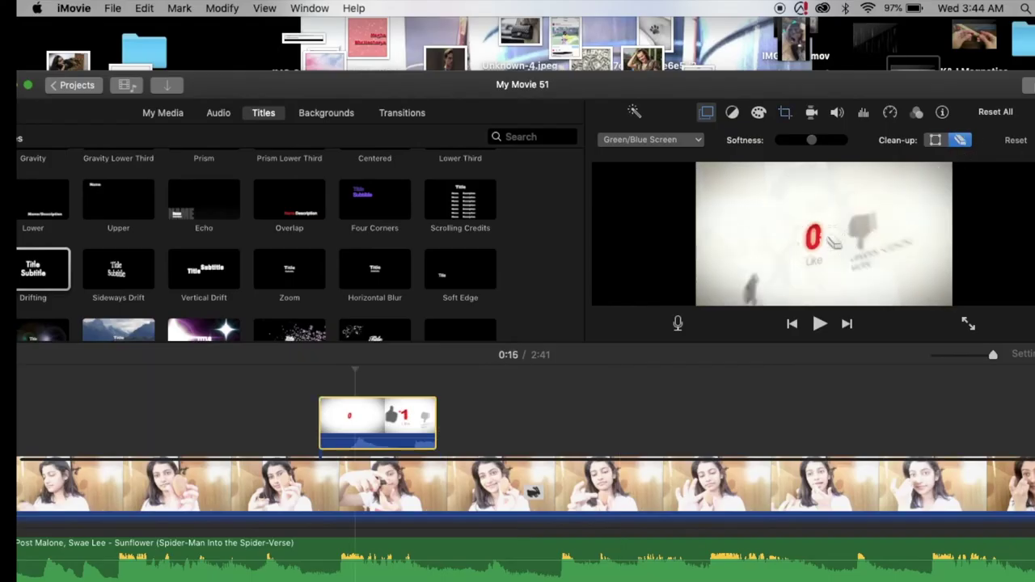
{"action": "left_click_drag", "start_coordinate": [905, 201], "coordinate": [841, 223]}
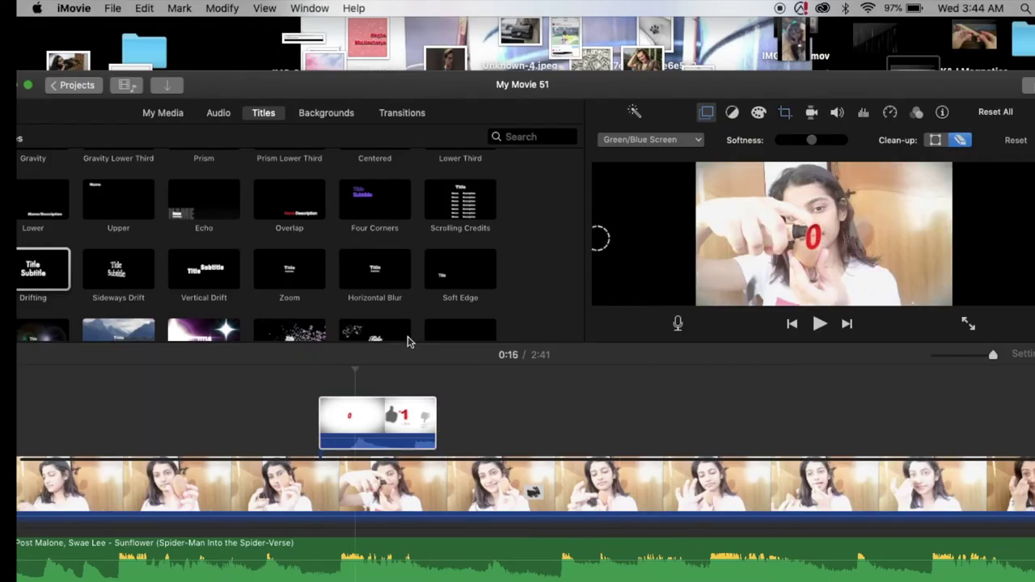
{"action": "key", "text": "Up"}
{"action": "left_click", "coordinate": [819, 323]}
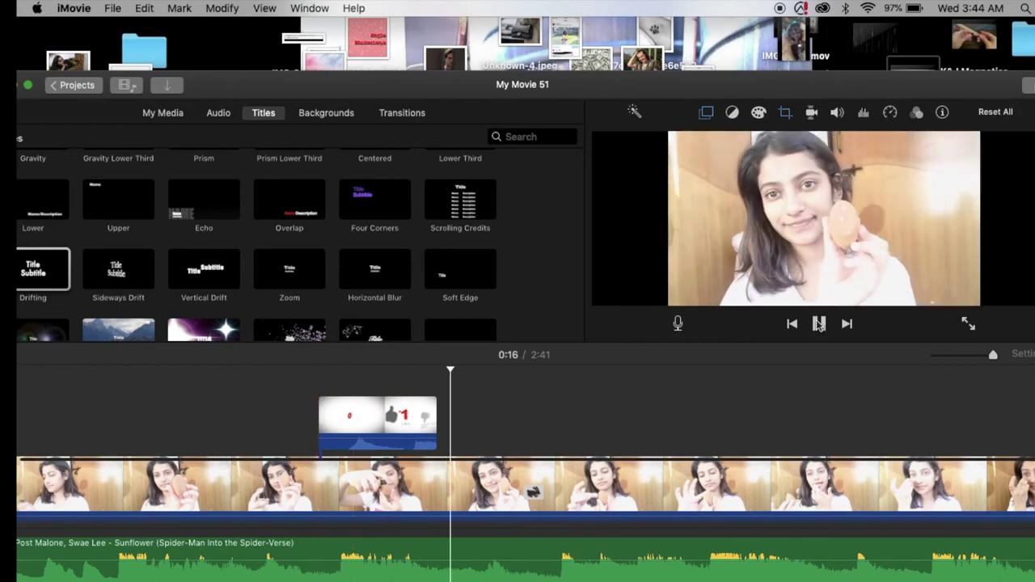
{"action": "left_click", "coordinate": [819, 323]}
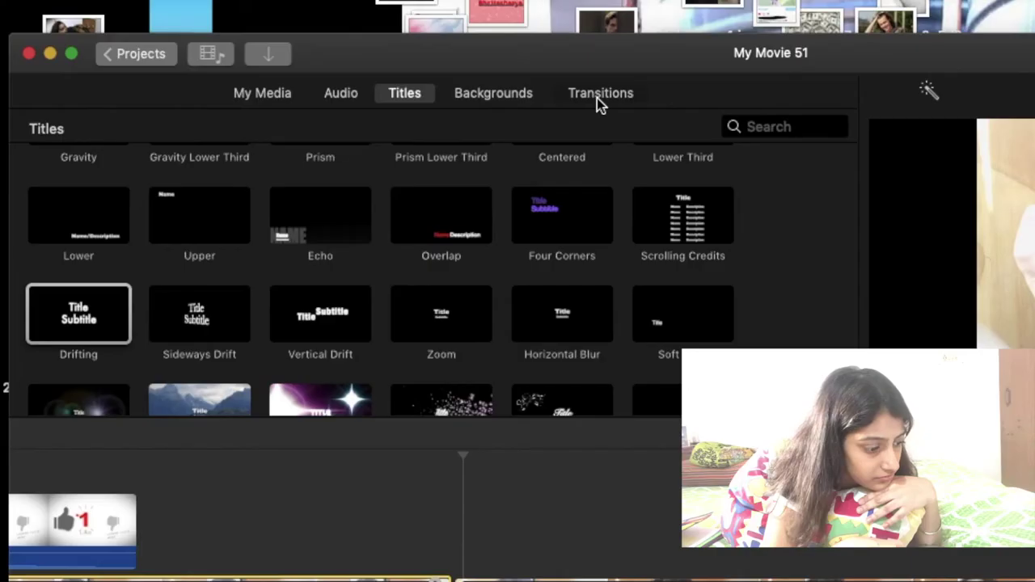
Add a Slide Left transition between the two makeup clips and preview it.
{"action": "left_click", "coordinate": [404, 114]}
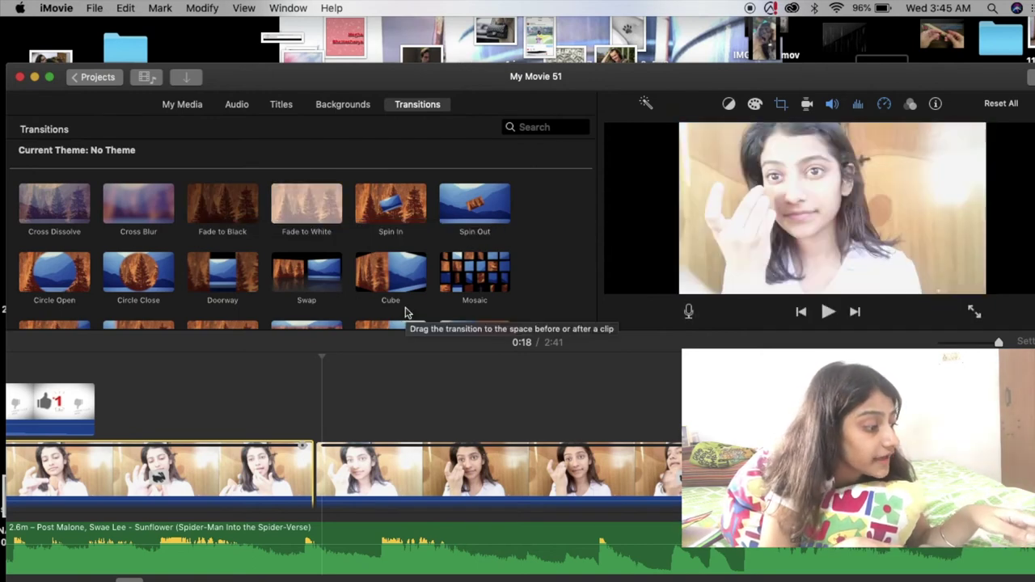
{"action": "scroll", "coordinate": [407, 313], "scroll_direction": "down", "scroll_amount": 1}
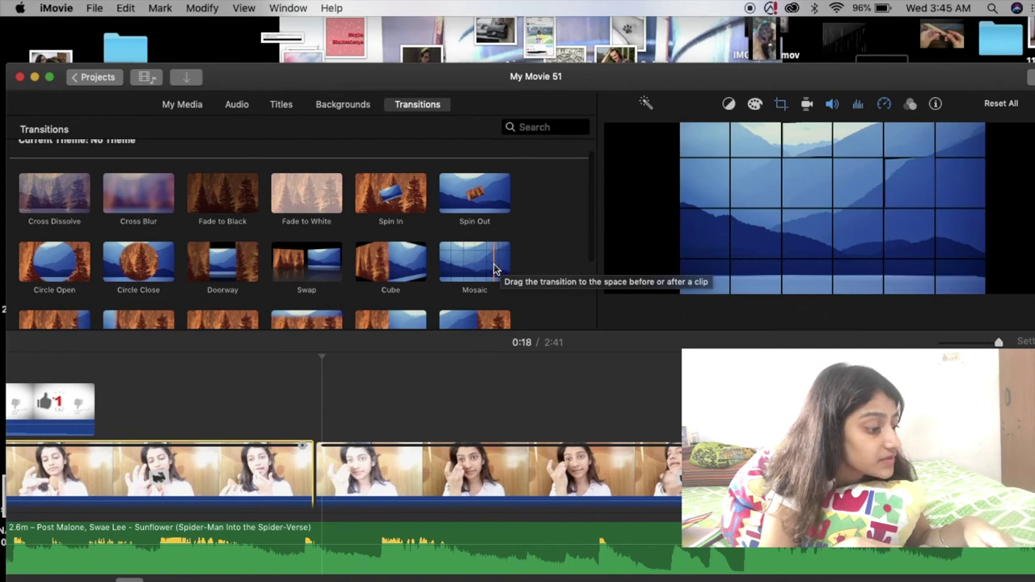
{"action": "scroll", "coordinate": [489, 274], "scroll_direction": "down", "scroll_amount": 5}
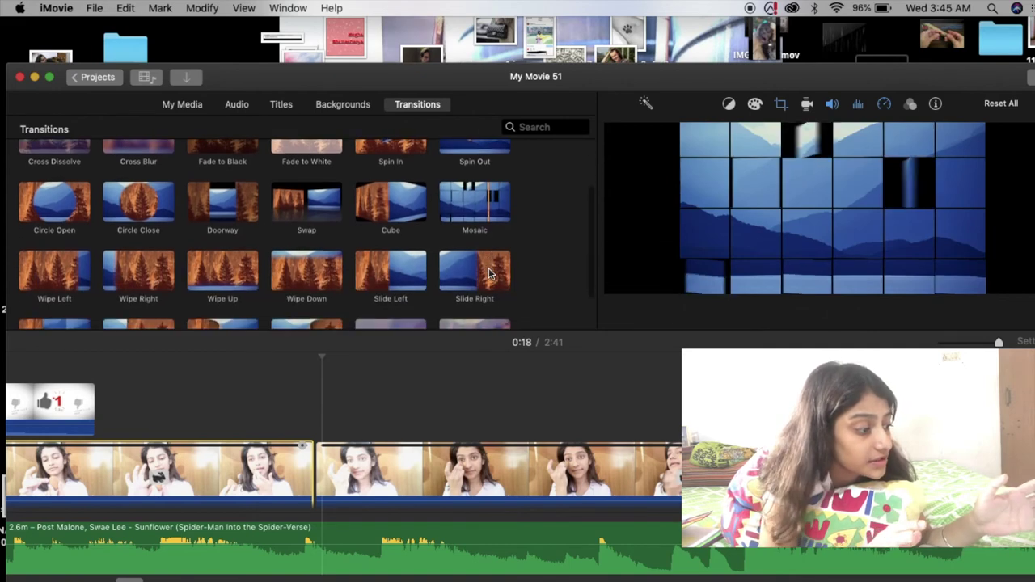
{"action": "scroll", "coordinate": [489, 273], "scroll_direction": "down", "scroll_amount": 3}
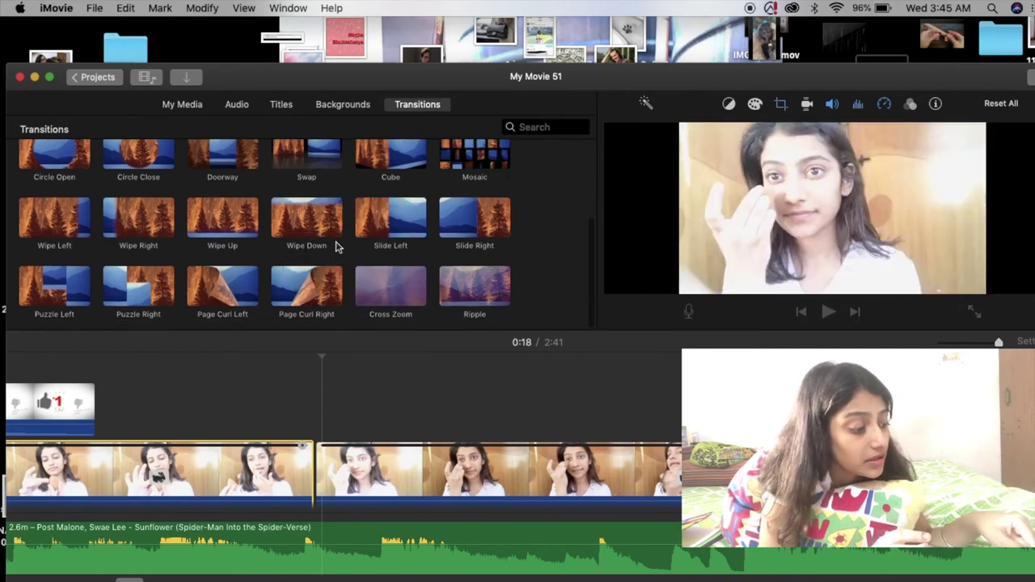
{"action": "left_click_drag", "start_coordinate": [397, 229], "coordinate": [260, 463]}
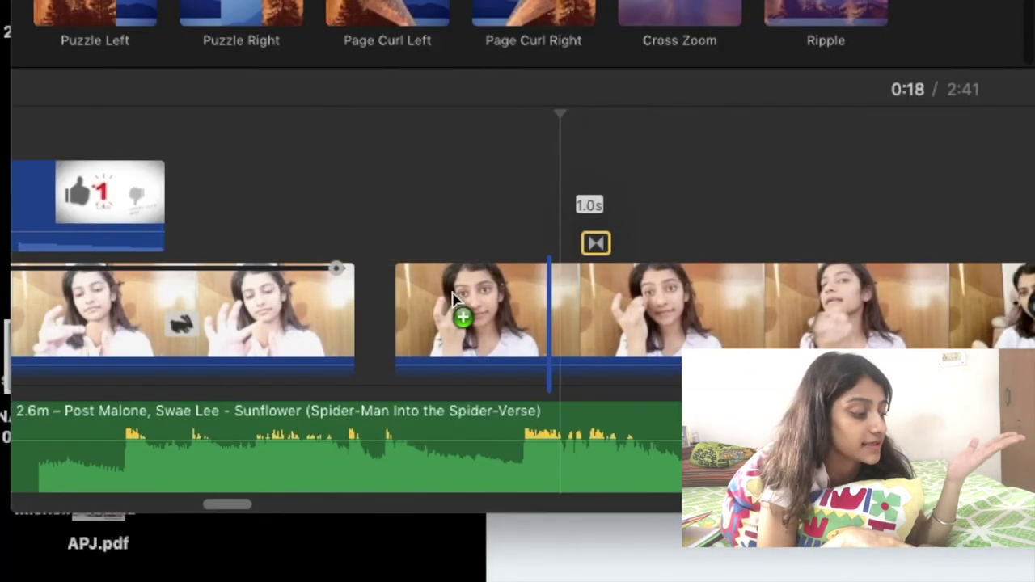
{"action": "left_click_drag", "start_coordinate": [453, 295], "coordinate": [364, 320]}
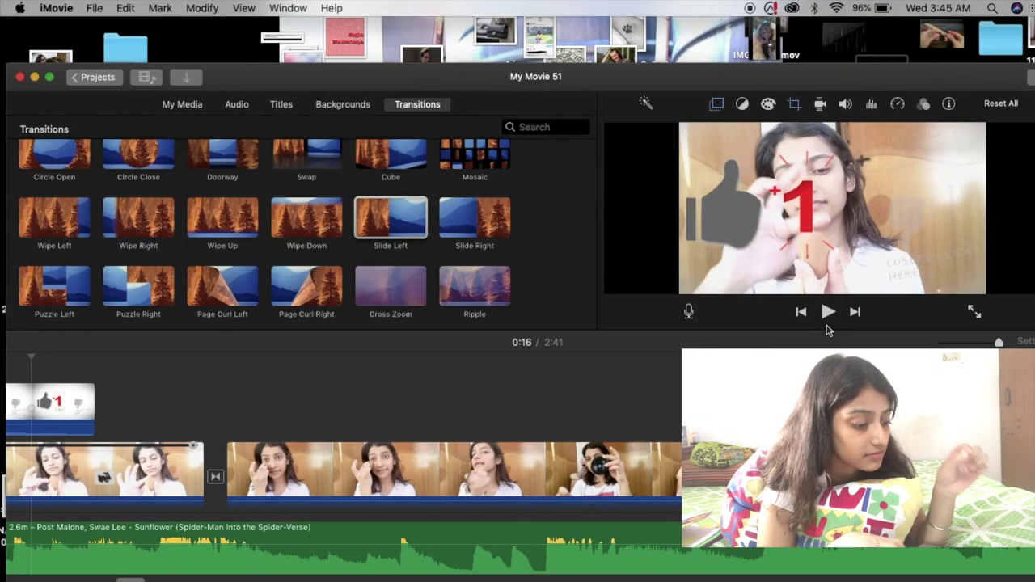
{"action": "left_click", "coordinate": [828, 315]}
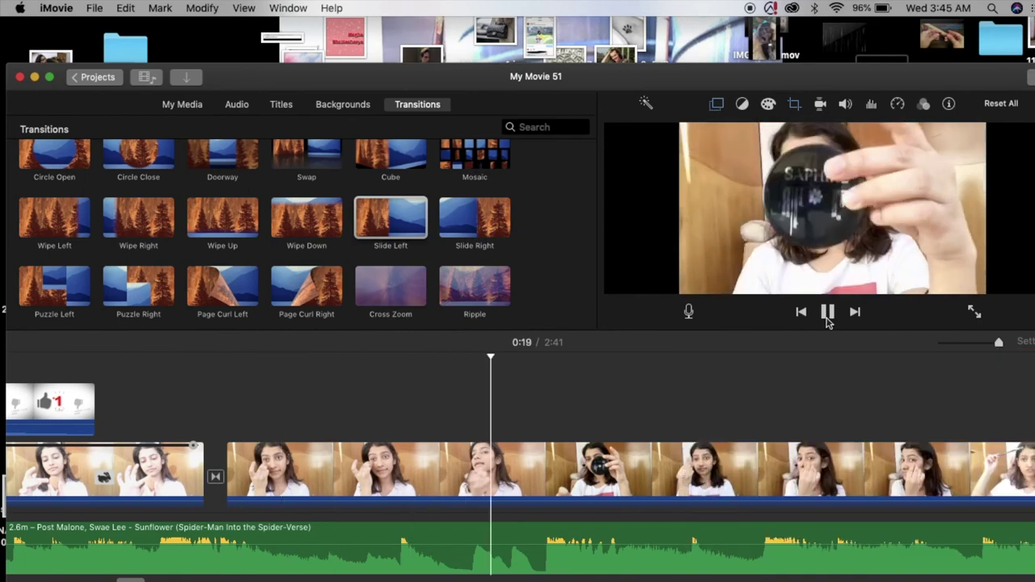
Pause playback and select the palette close-up clip at 0:38.
{"action": "left_click", "coordinate": [829, 315]}
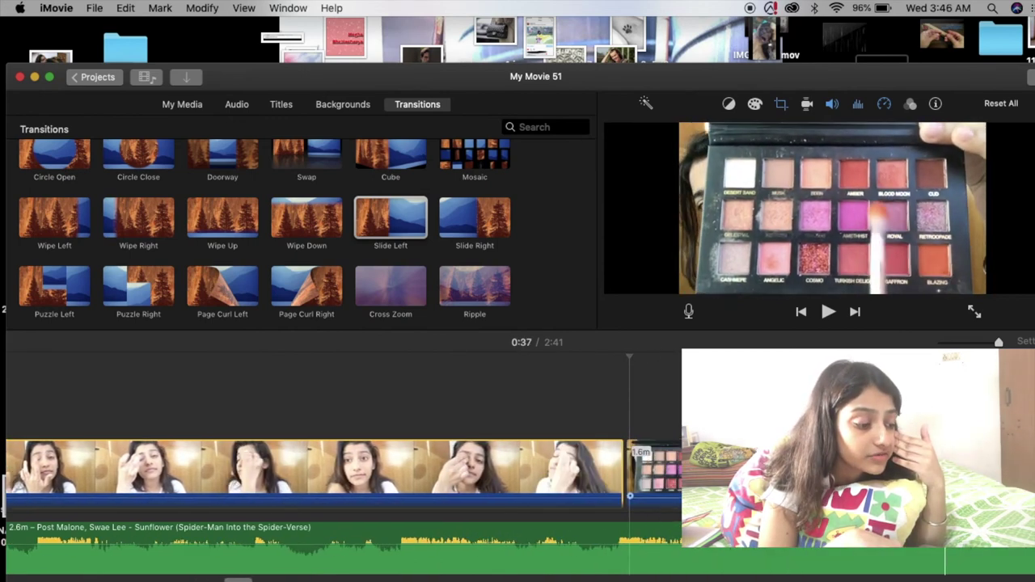
{"action": "left_click", "coordinate": [654, 468]}
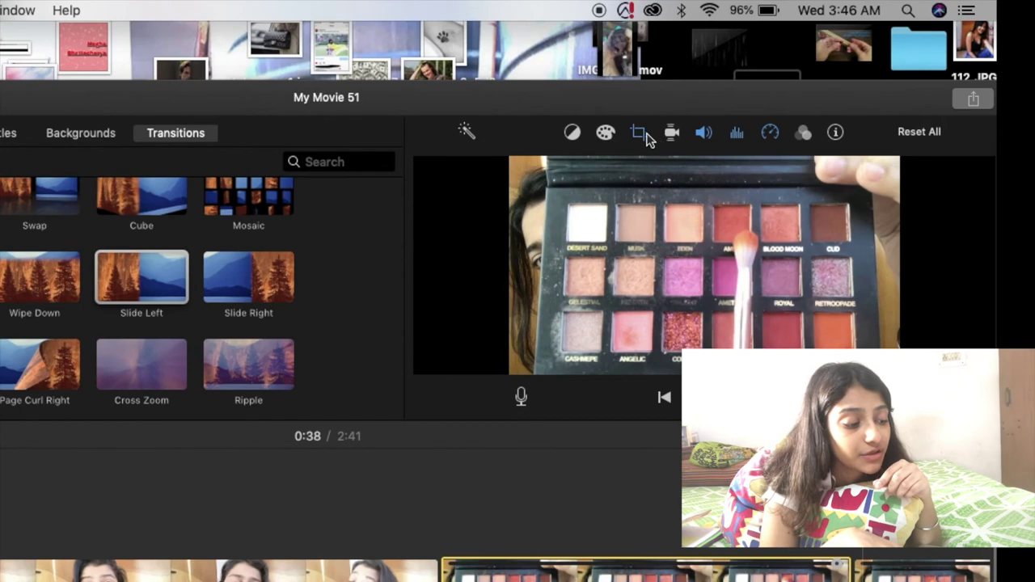
Crop the first palette clip to fill, framing only the top row of shades.
{"action": "left_click", "coordinate": [786, 104]}
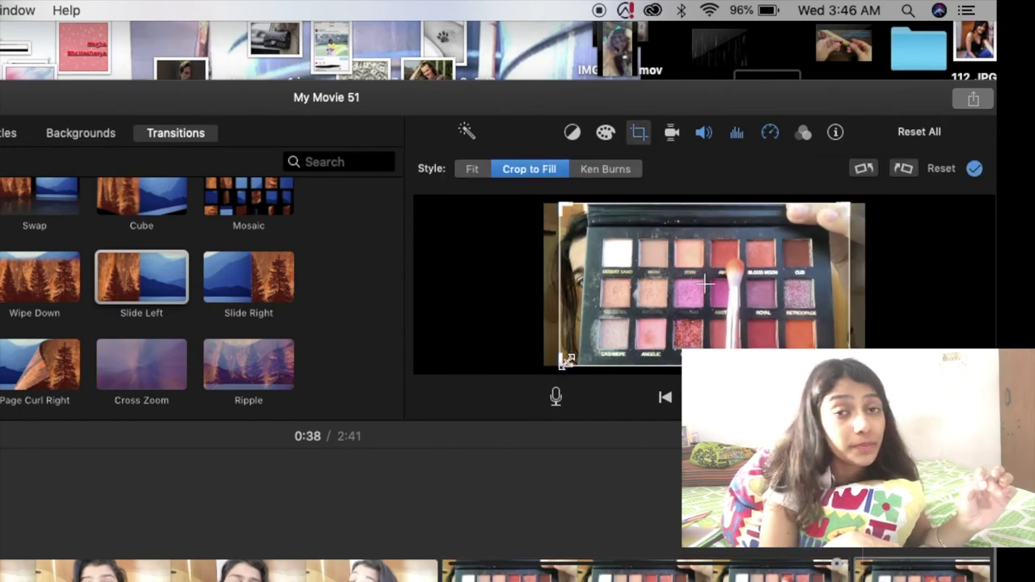
{"action": "left_click_drag", "start_coordinate": [566, 362], "coordinate": [705, 282]}
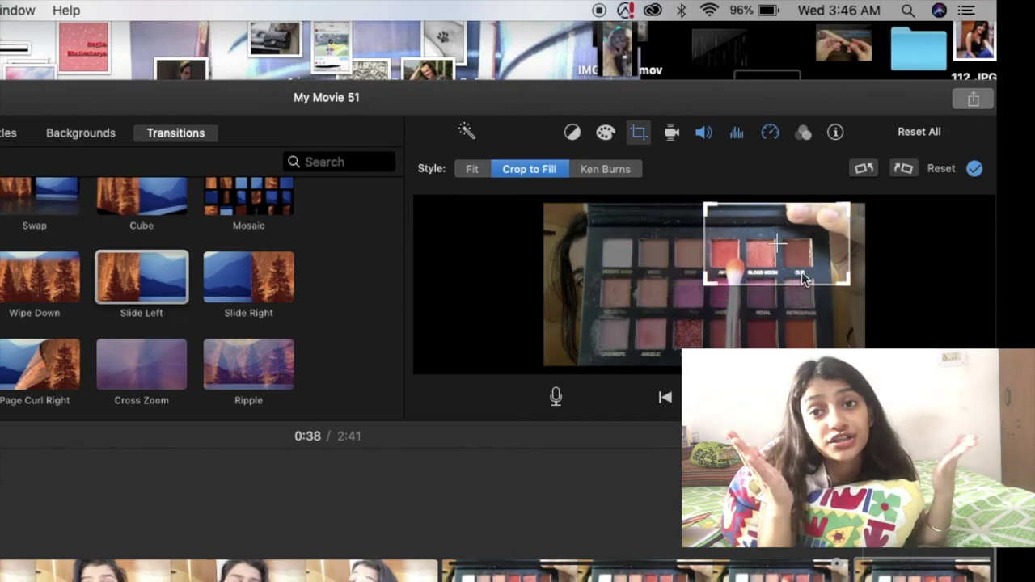
{"action": "left_click_drag", "start_coordinate": [809, 275], "coordinate": [761, 275]}
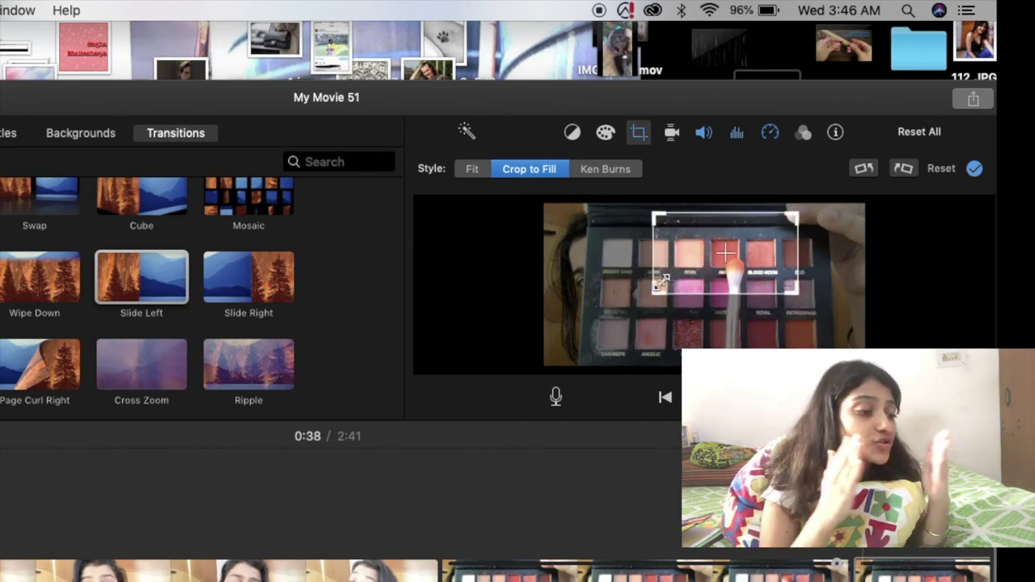
{"action": "left_click_drag", "start_coordinate": [658, 287], "coordinate": [676, 278]}
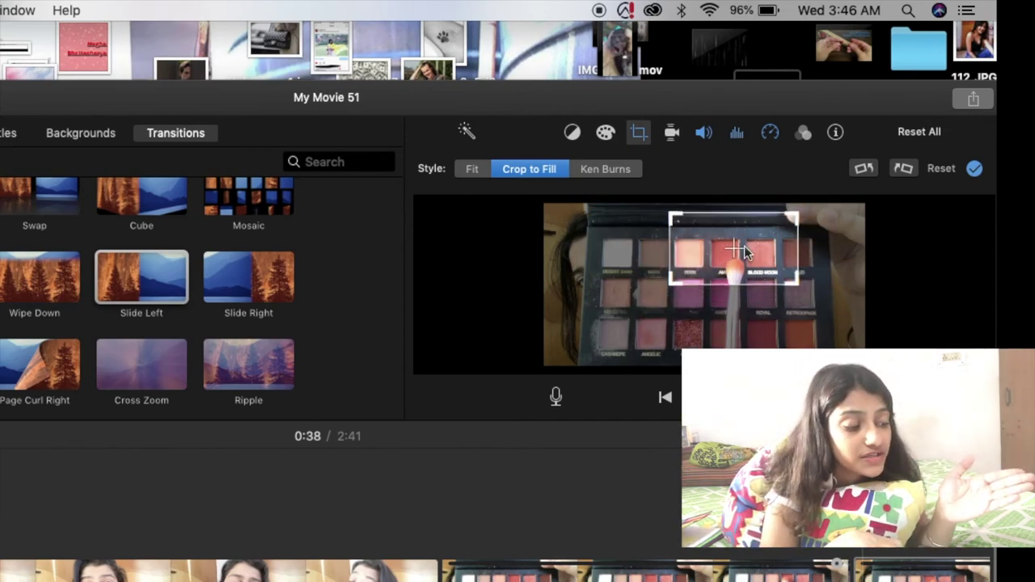
{"action": "left_click_drag", "start_coordinate": [744, 246], "coordinate": [740, 251]}
{"action": "left_click", "coordinate": [976, 170]}
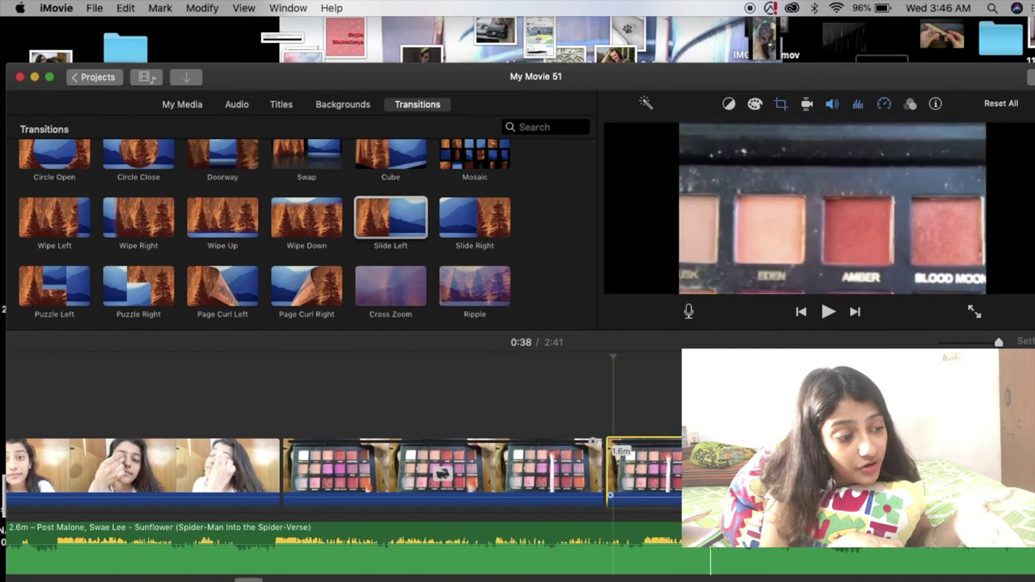
Crop the next palette clip to the lower-right Royal, Retroopade, Saffron and Blazing shades.
{"action": "left_click", "coordinate": [499, 469]}
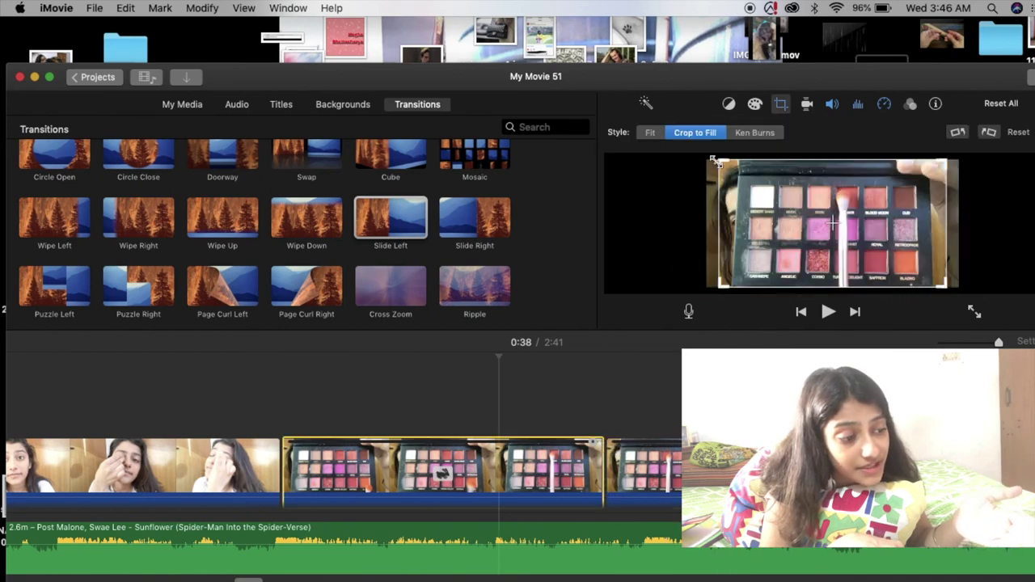
{"action": "left_click_drag", "start_coordinate": [771, 178], "coordinate": [866, 236]}
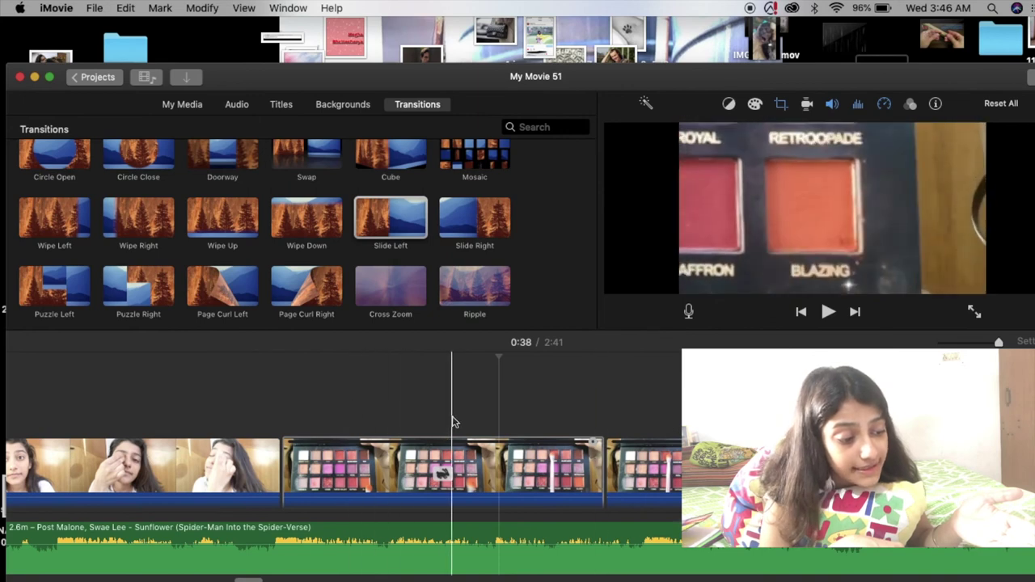
{"action": "scroll", "coordinate": [620, 466], "scroll_direction": "up", "scroll_amount": 5}
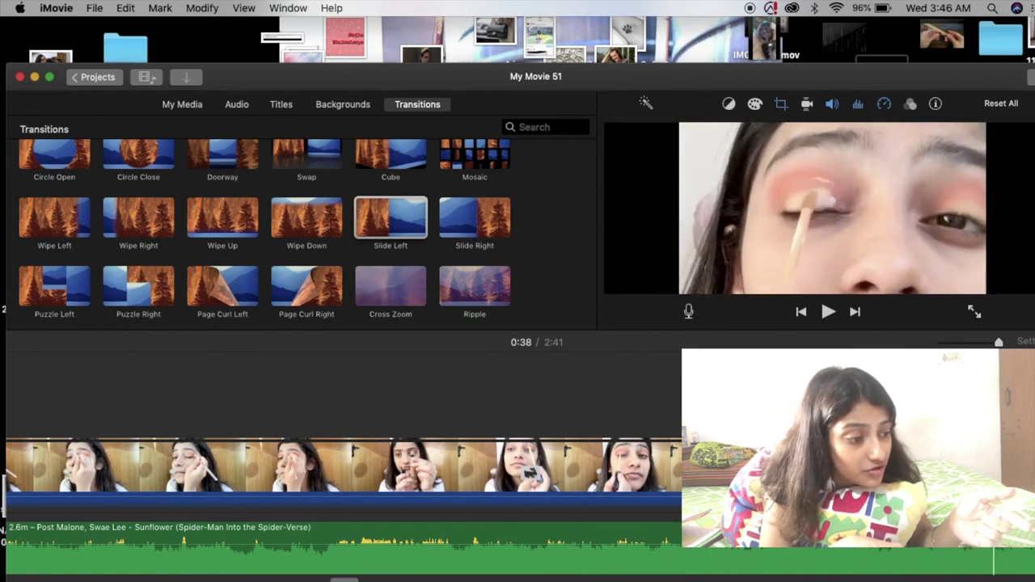
{"action": "scroll", "coordinate": [344, 468], "scroll_direction": "right", "scroll_amount": 5}
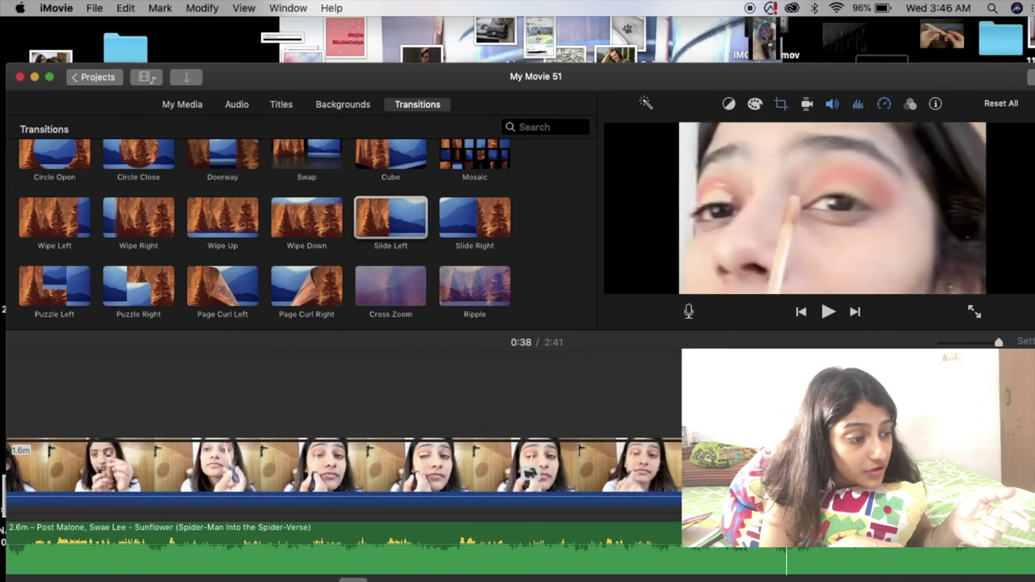
{"action": "scroll", "coordinate": [344, 468], "scroll_direction": "right", "scroll_amount": 4}
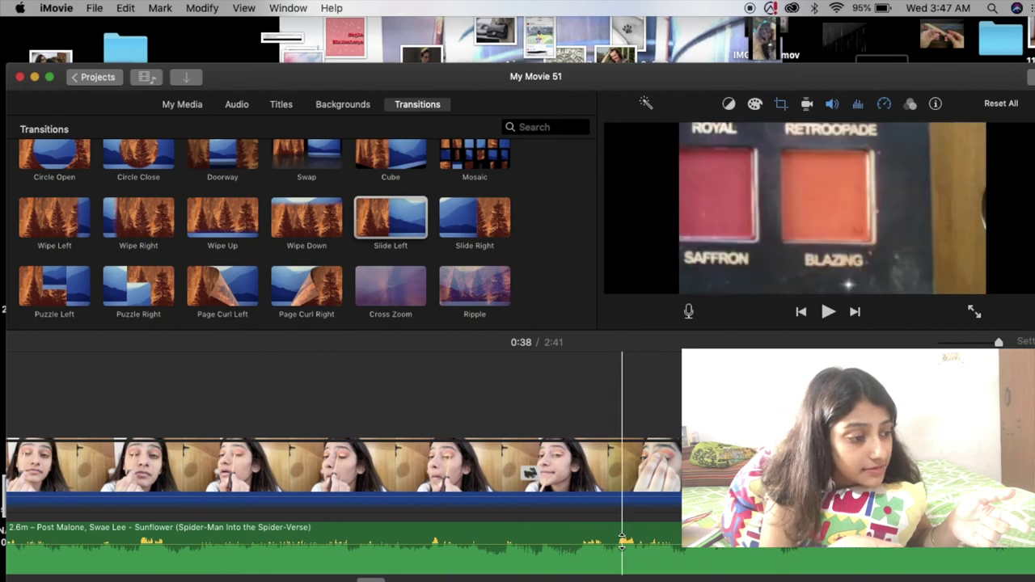
{"action": "left_click", "coordinate": [641, 465]}
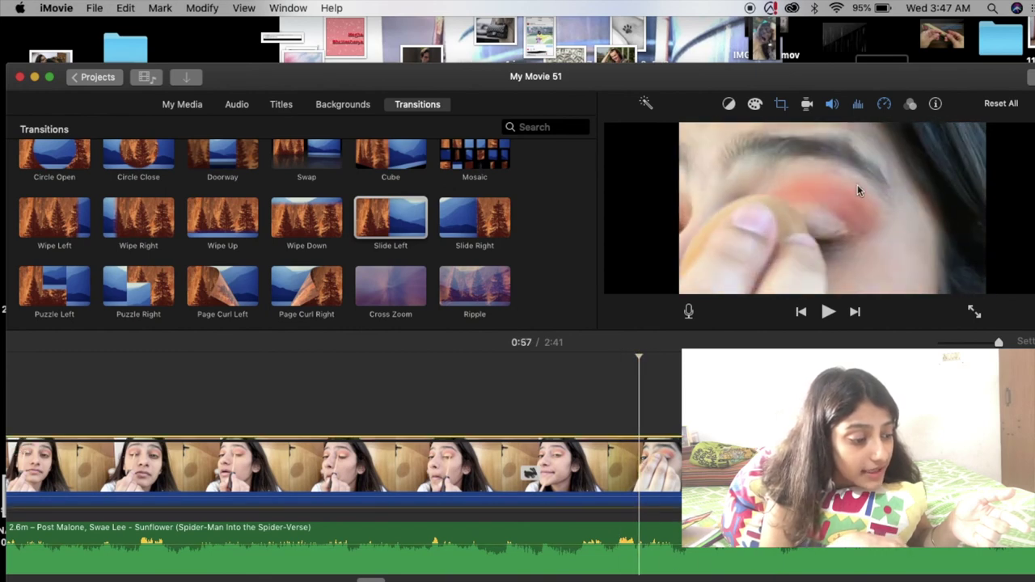
{"action": "left_click", "coordinate": [781, 105]}
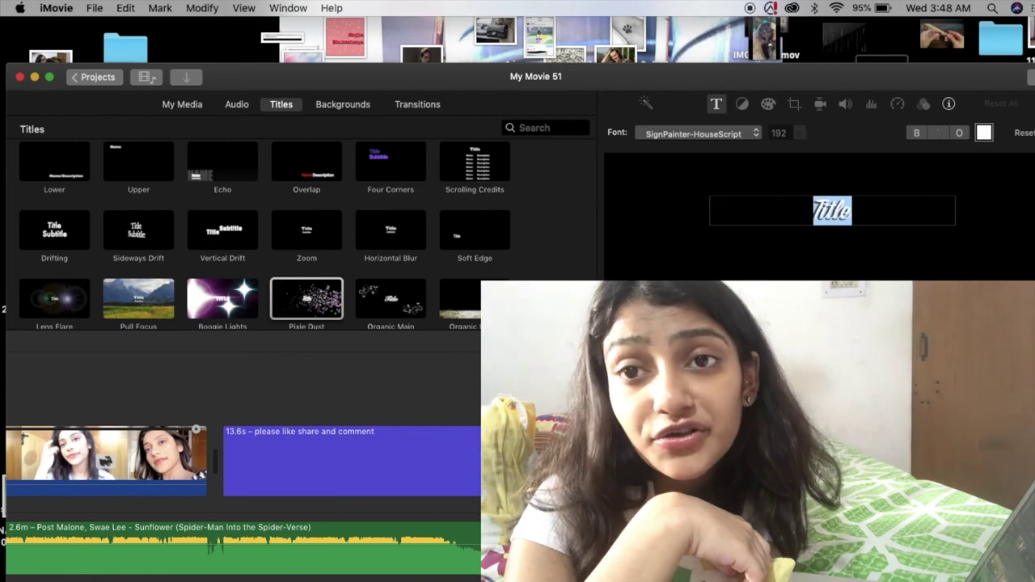
Replace the end title's placeholder text with 'i love you guyssss byeeeee'.
{"action": "type", "text": "i love you guyss"}
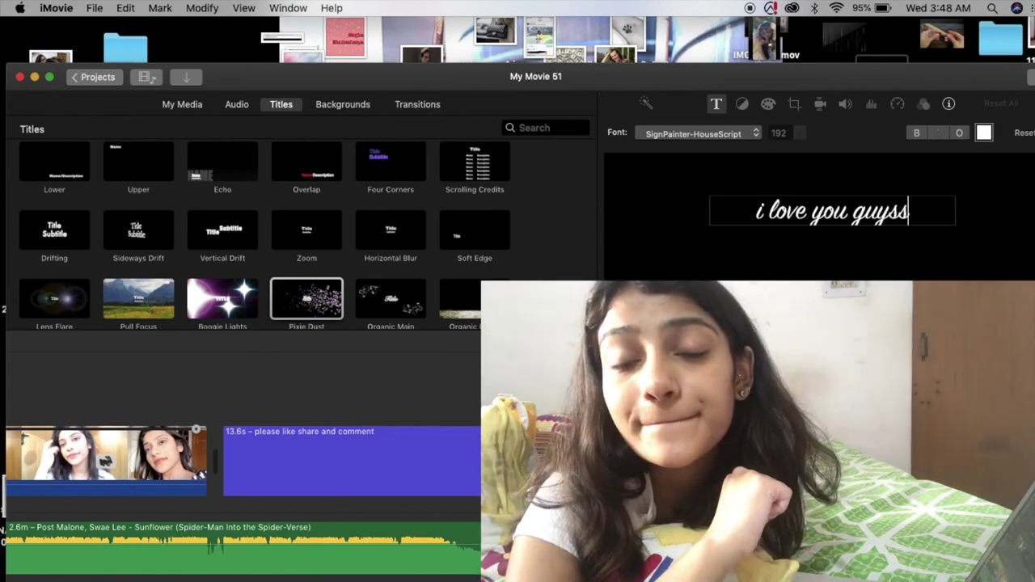